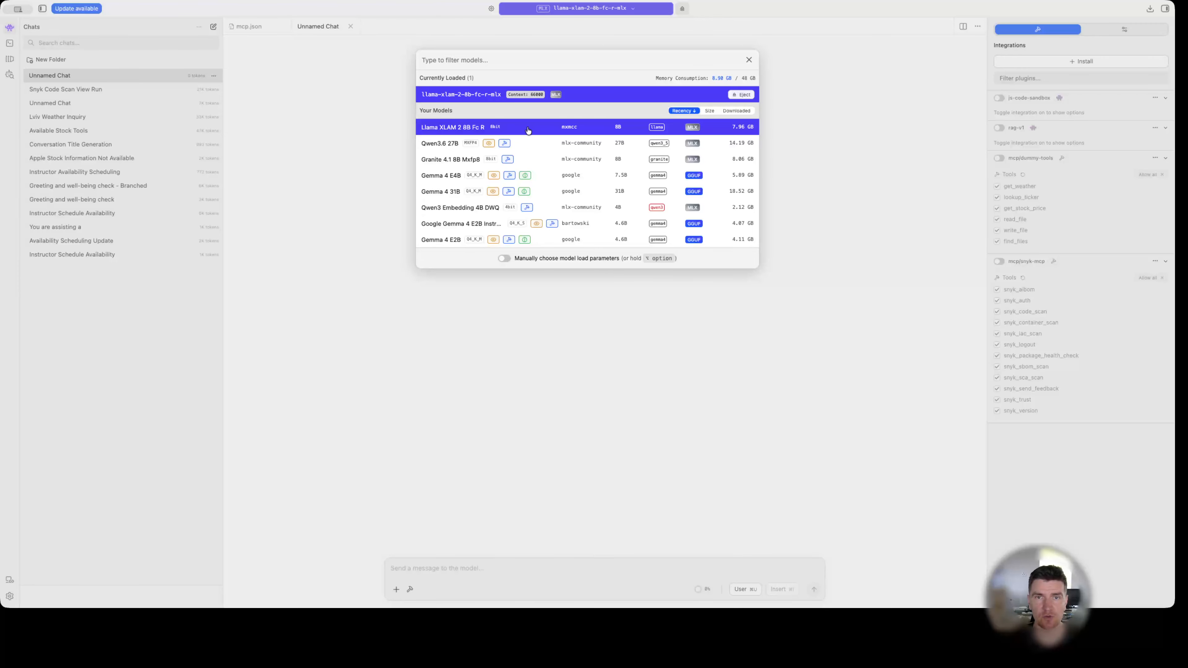
Review the downloaded models in the model picker and close it.
click(747, 61)
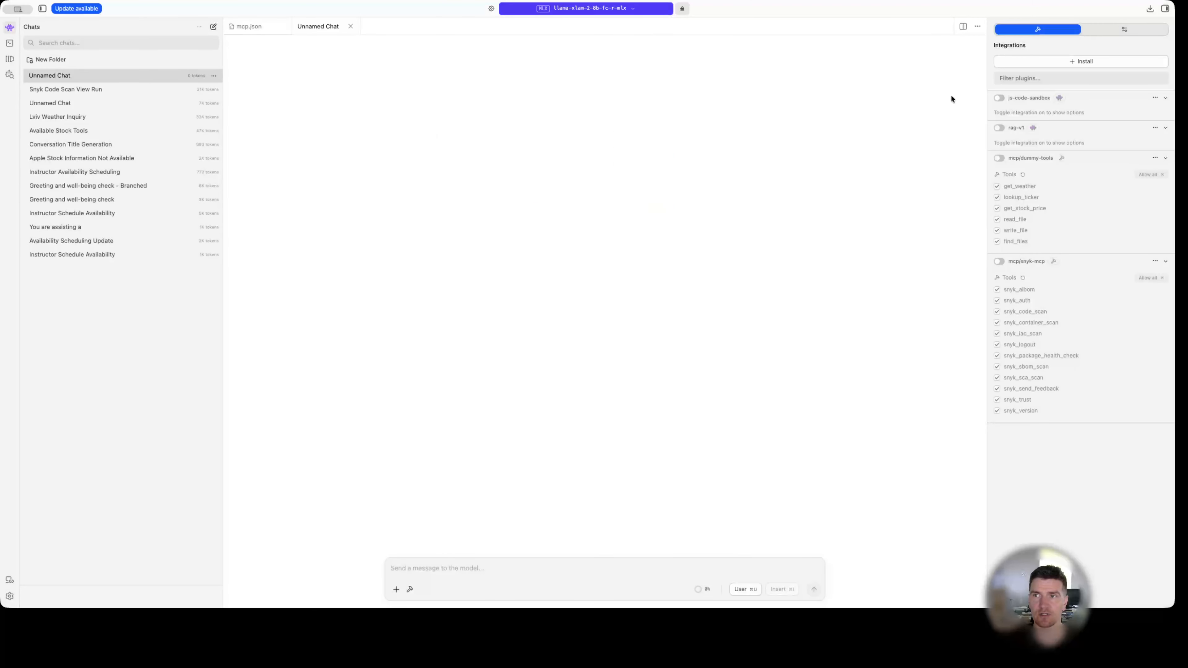
click(648, 8)
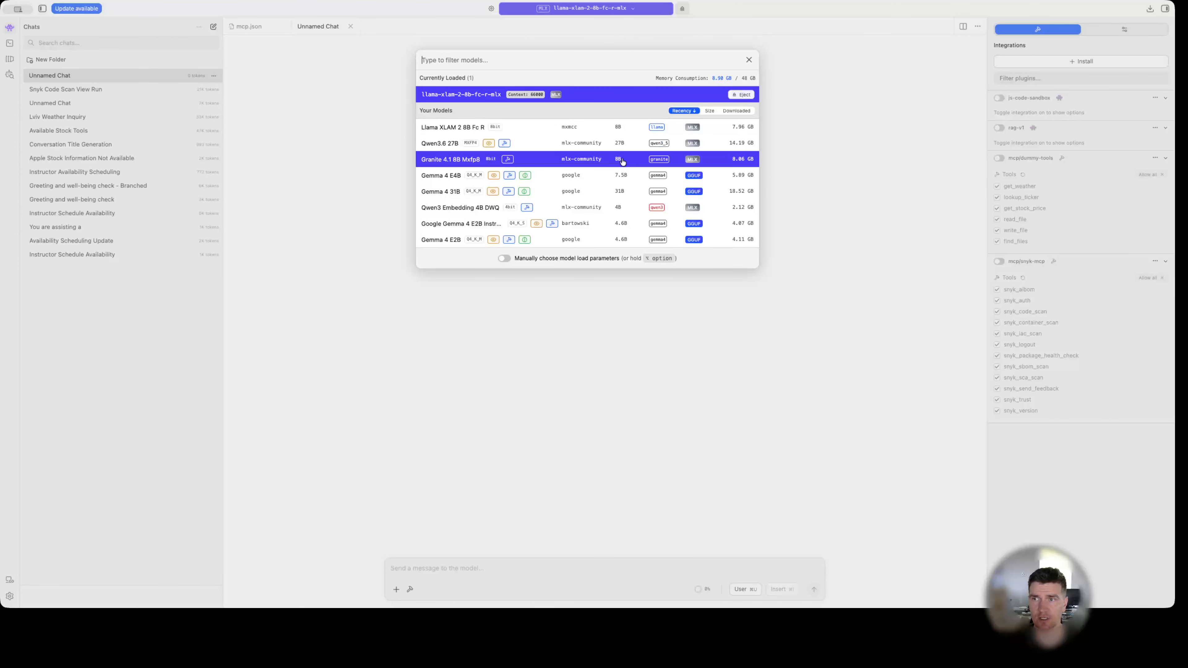
click(840, 192)
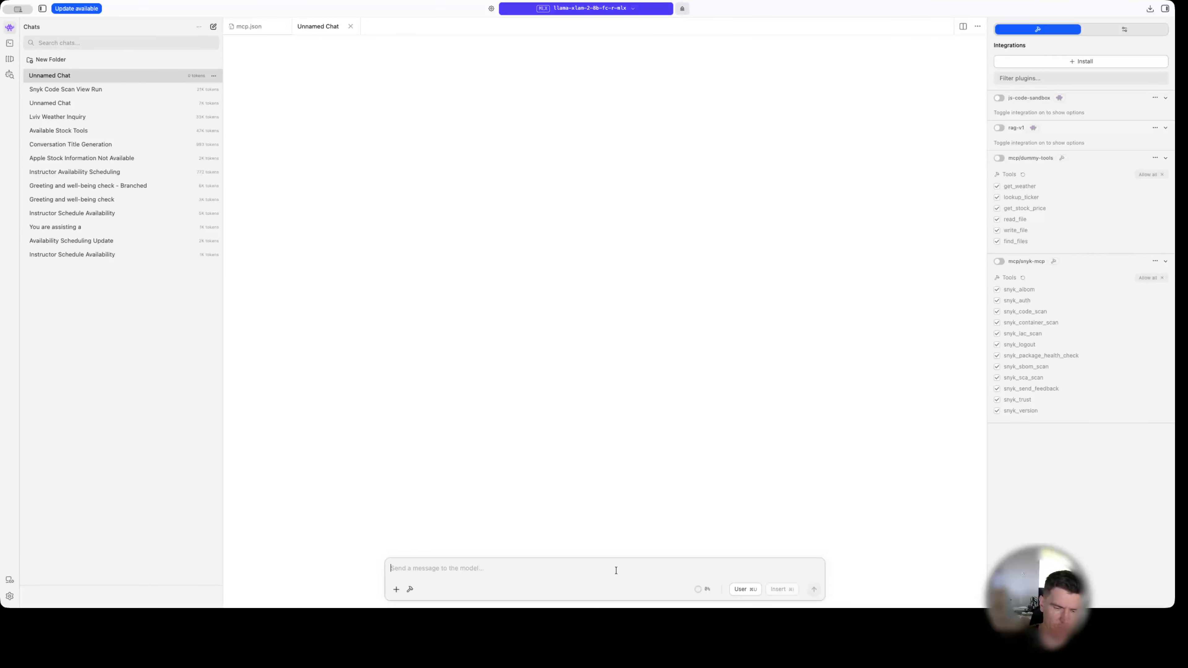
Send the message "Hey, what is current weather in Lviv?" to the loaded model in the empty unnamed chat.
text(Hey, what i)
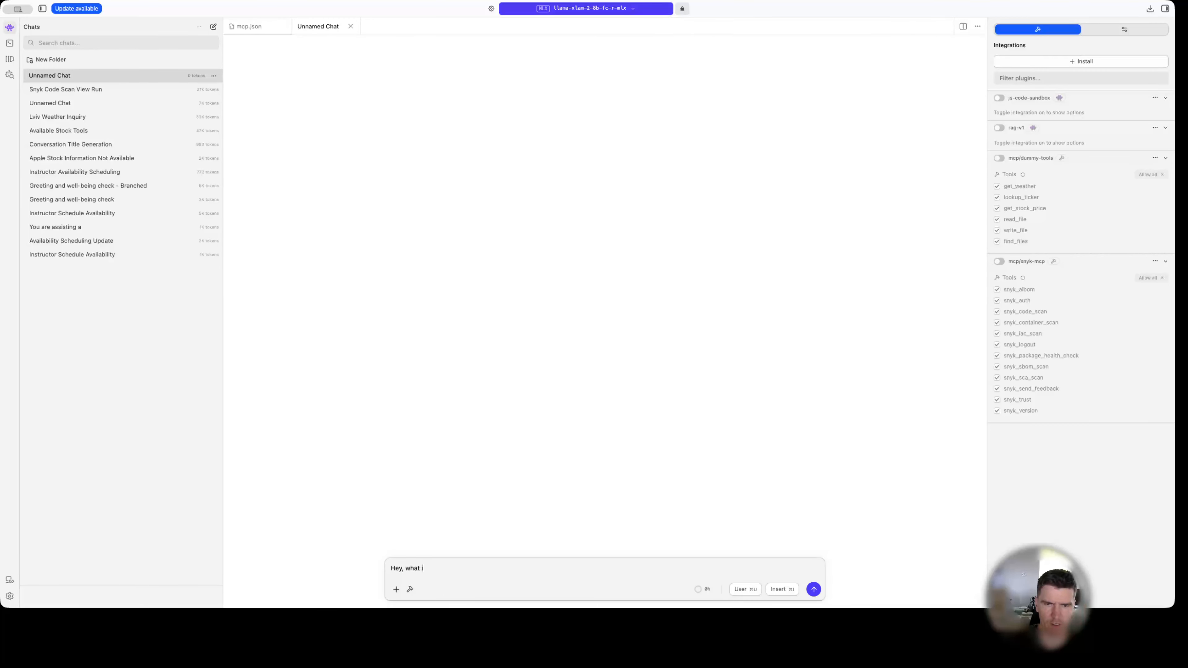
text(s current wera)
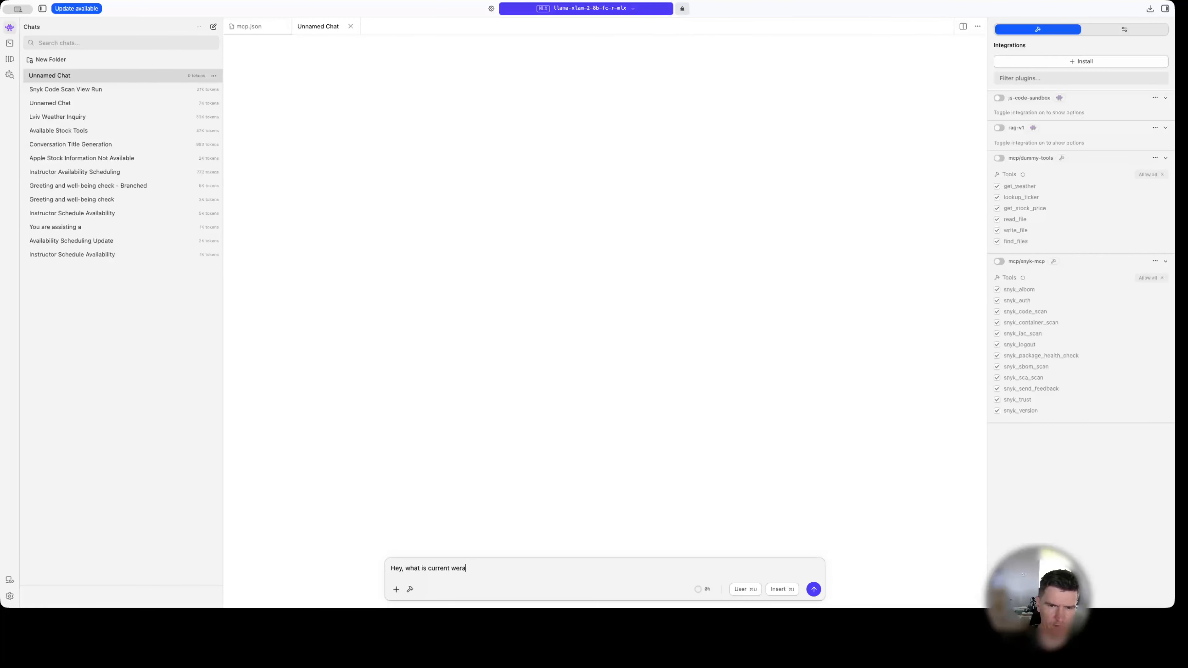
key(super+3)
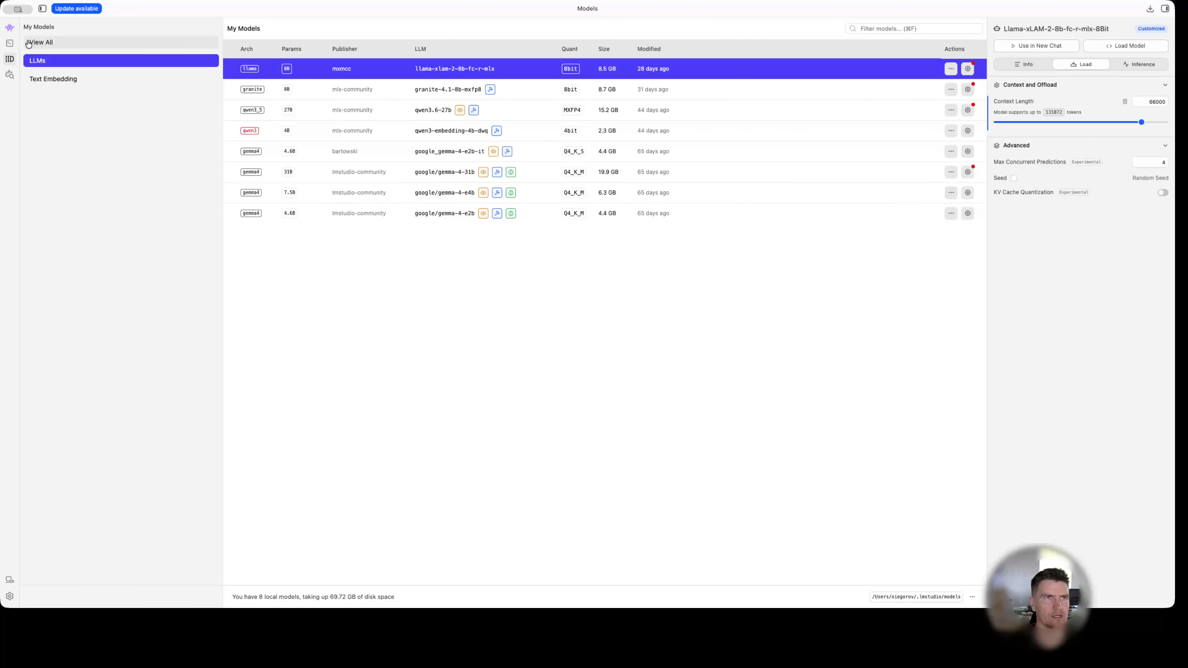
click(8, 29)
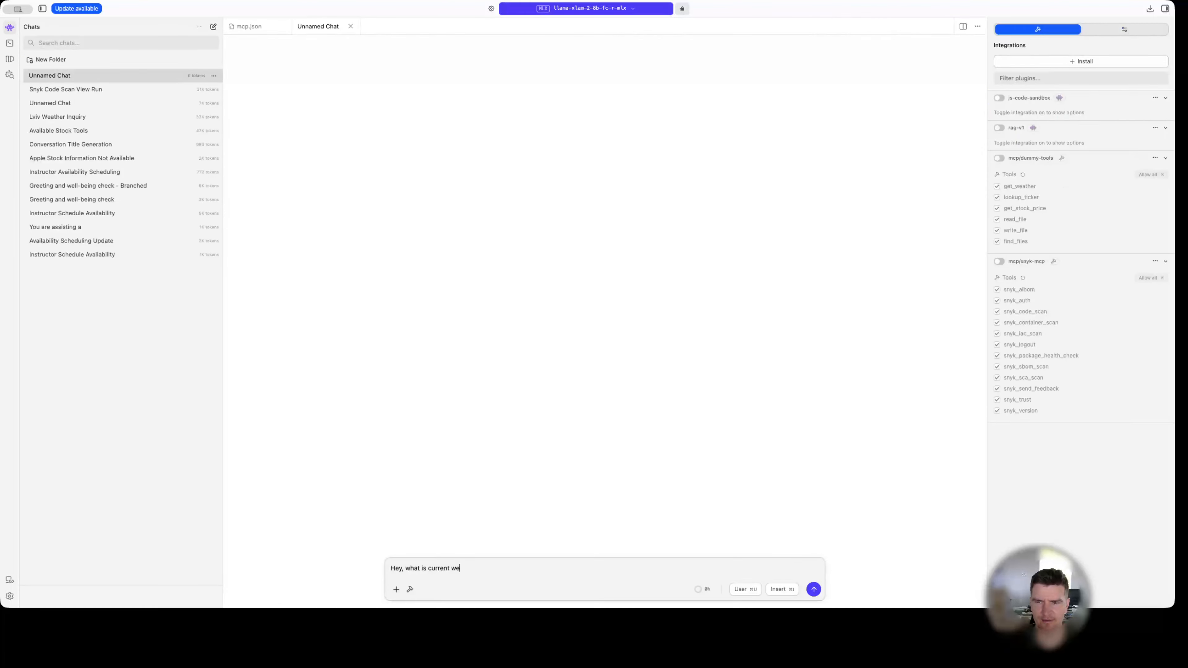
key(super+Tab)
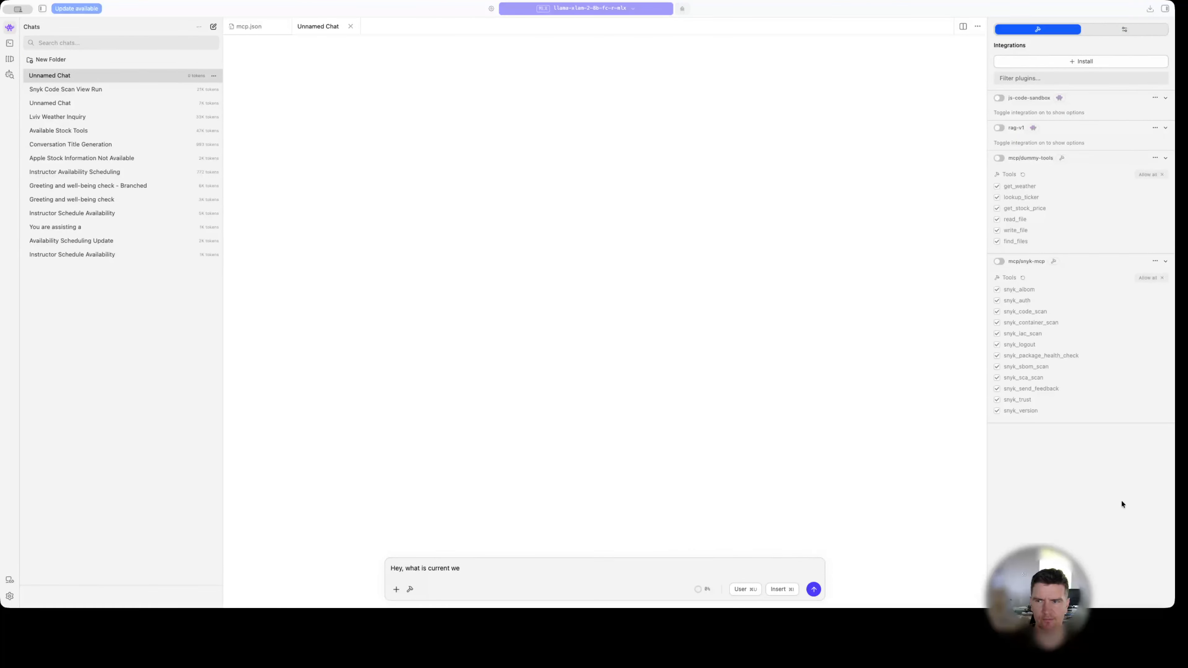
key(super+Tab)
text(ather in Lviv?)
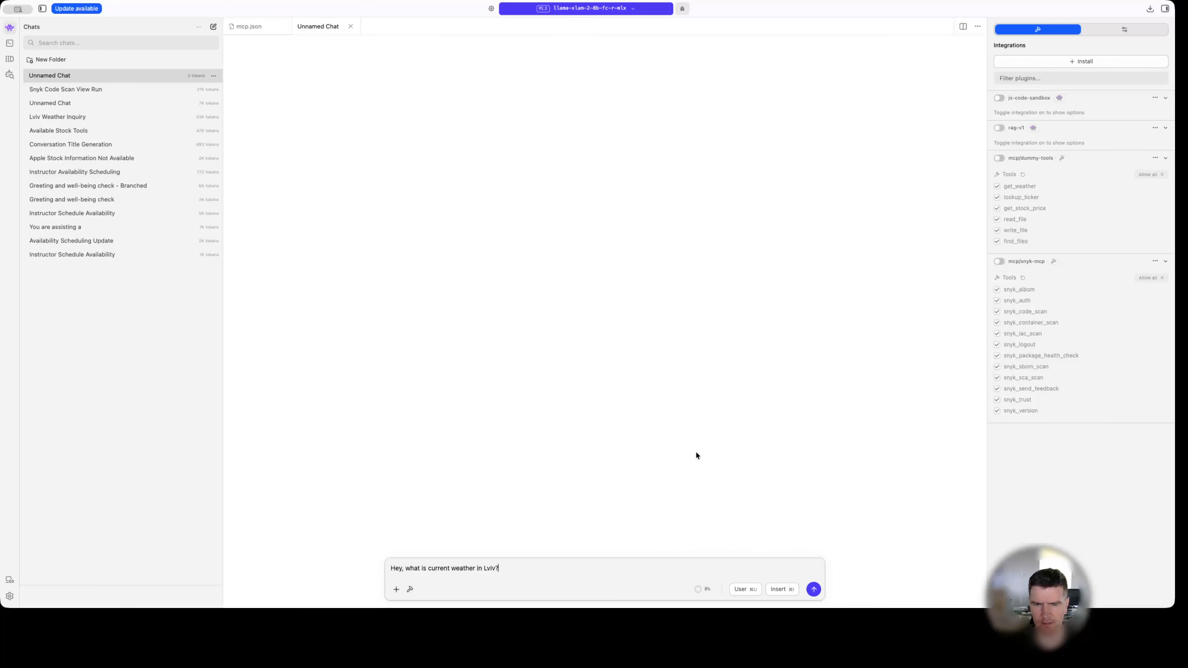
key(Return)
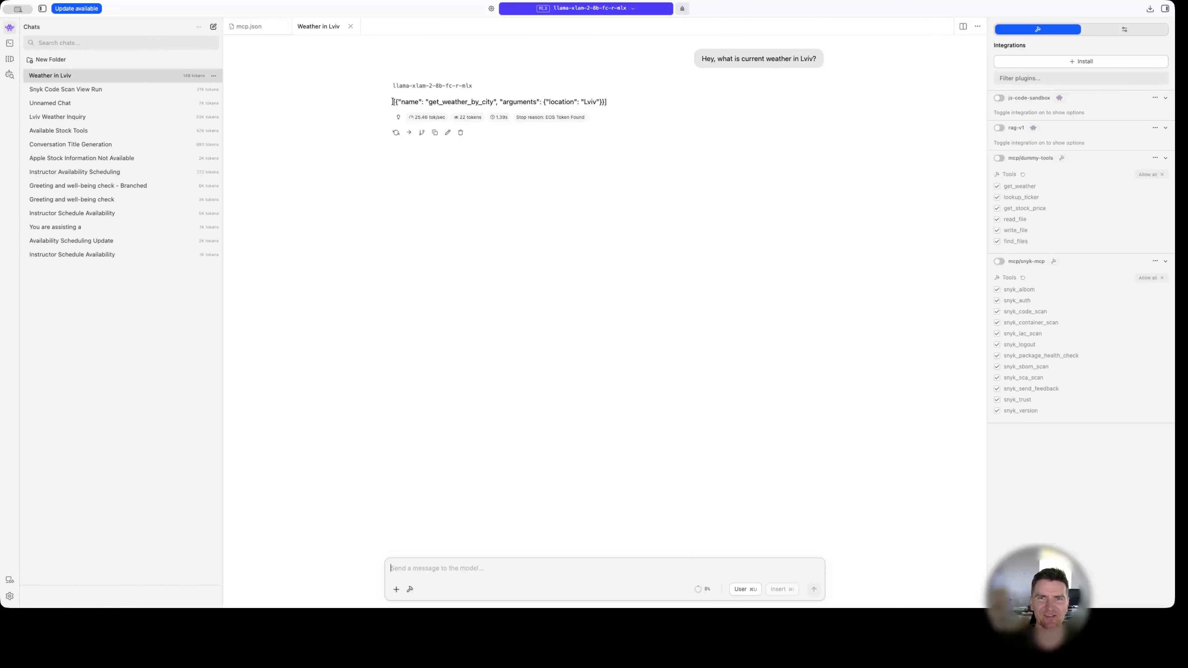
Examine the function call text in the model's weather reply and discard the message edit opened on it.
drag(393, 102, 631, 112)
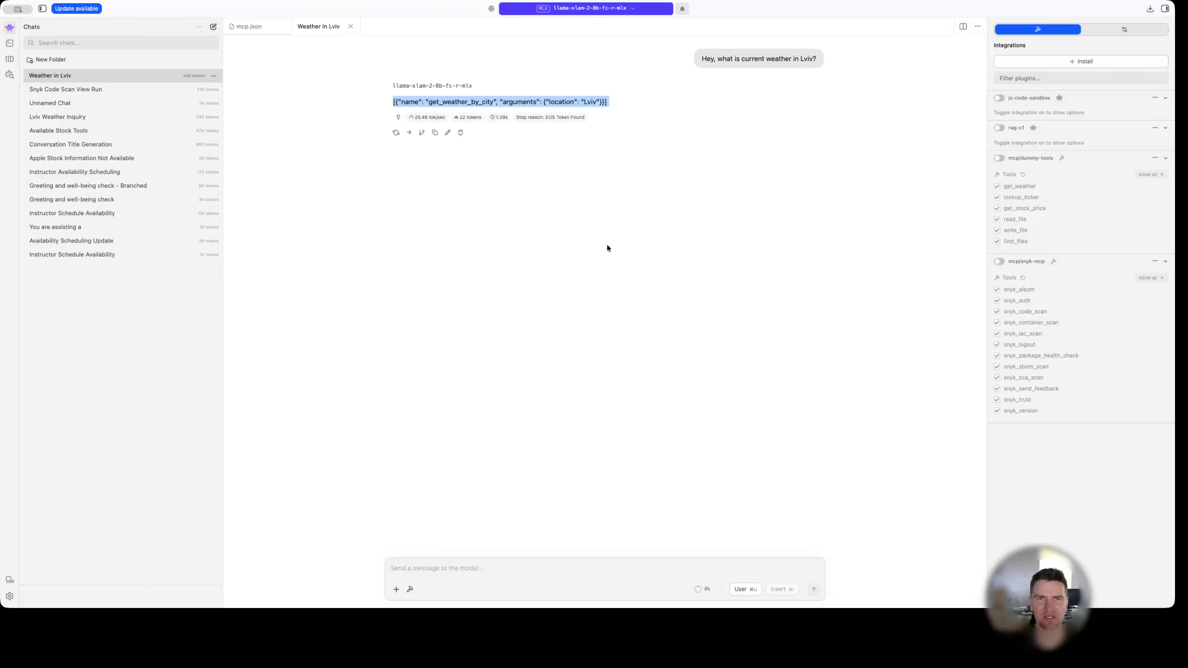
double_click(482, 103)
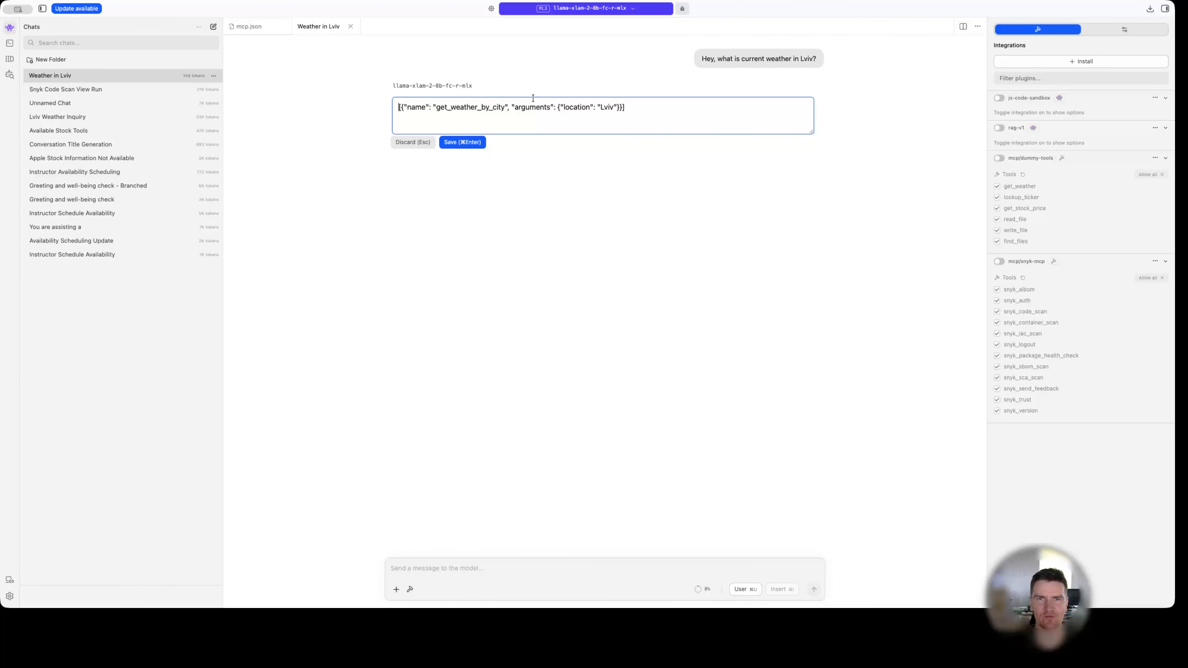
double_click(482, 104)
click(469, 248)
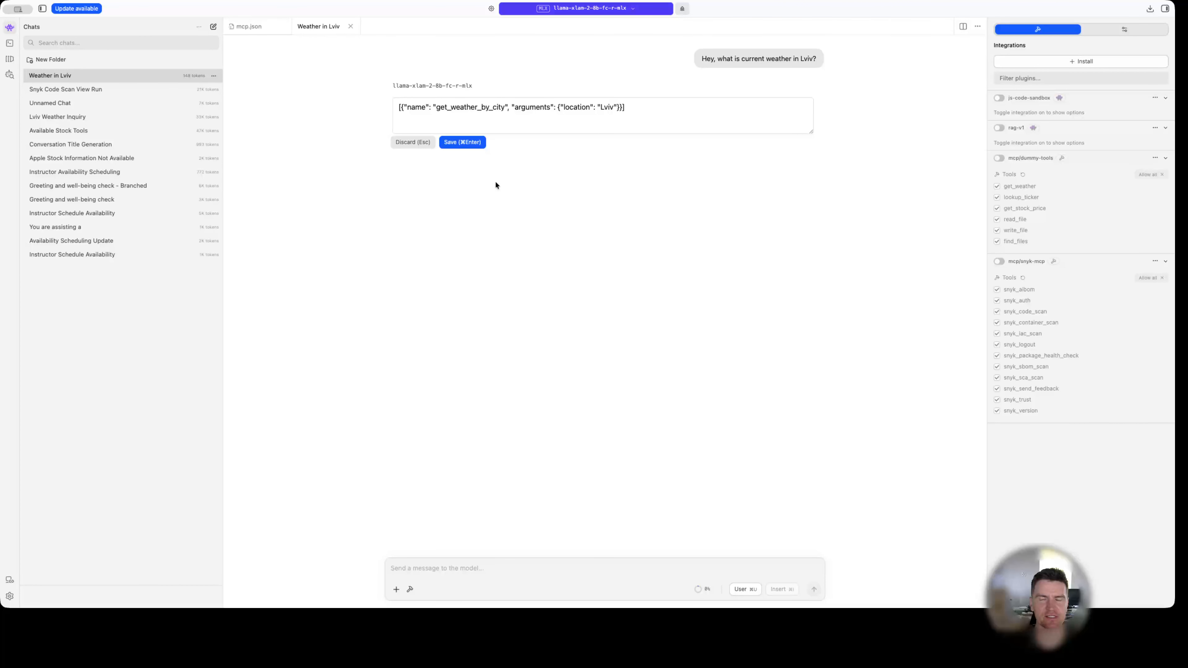
click(418, 143)
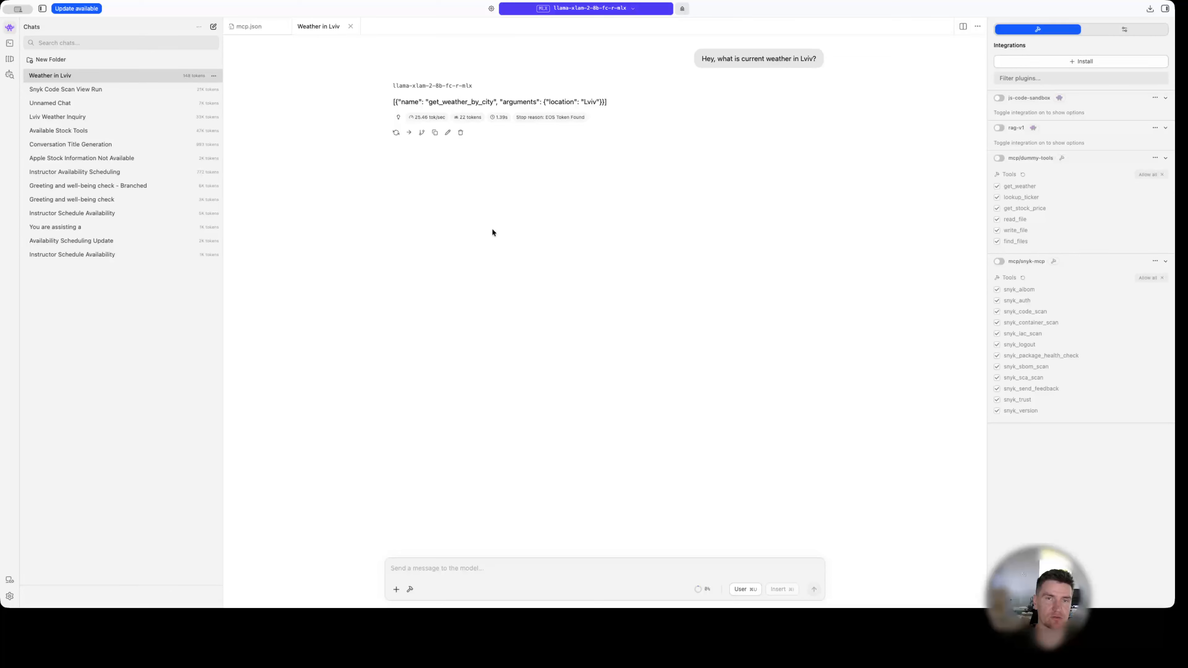
Send the message "Get me the stock price for Apple?" in the same chat.
click(536, 577)
text(C)
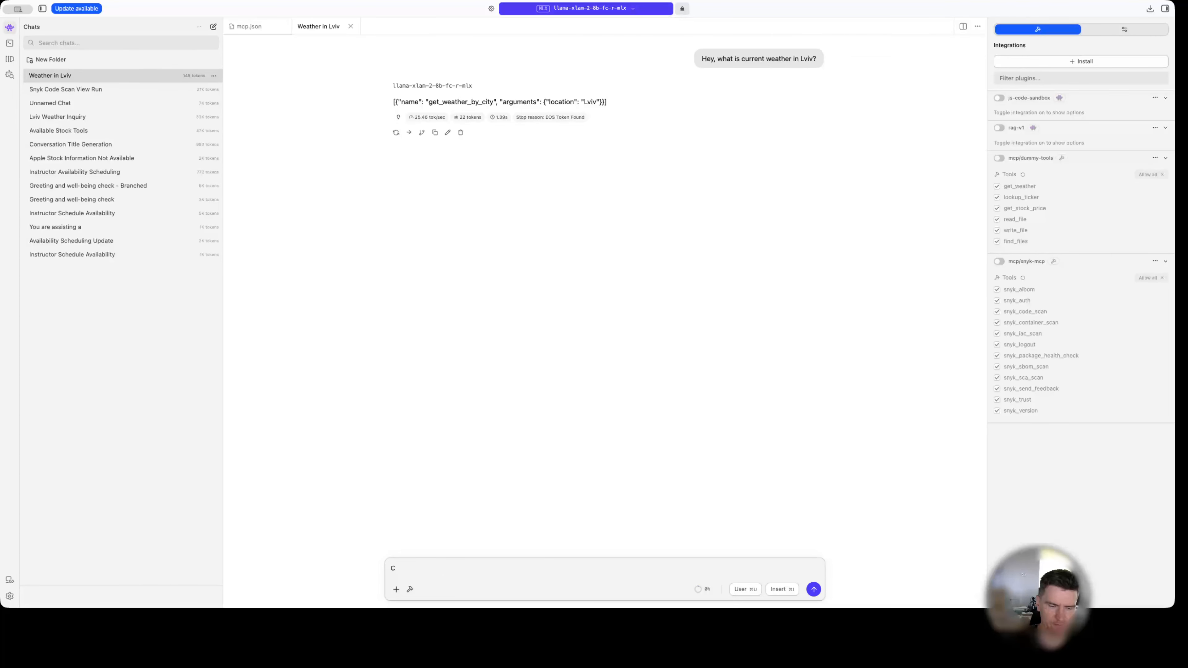
key(super+Tab)
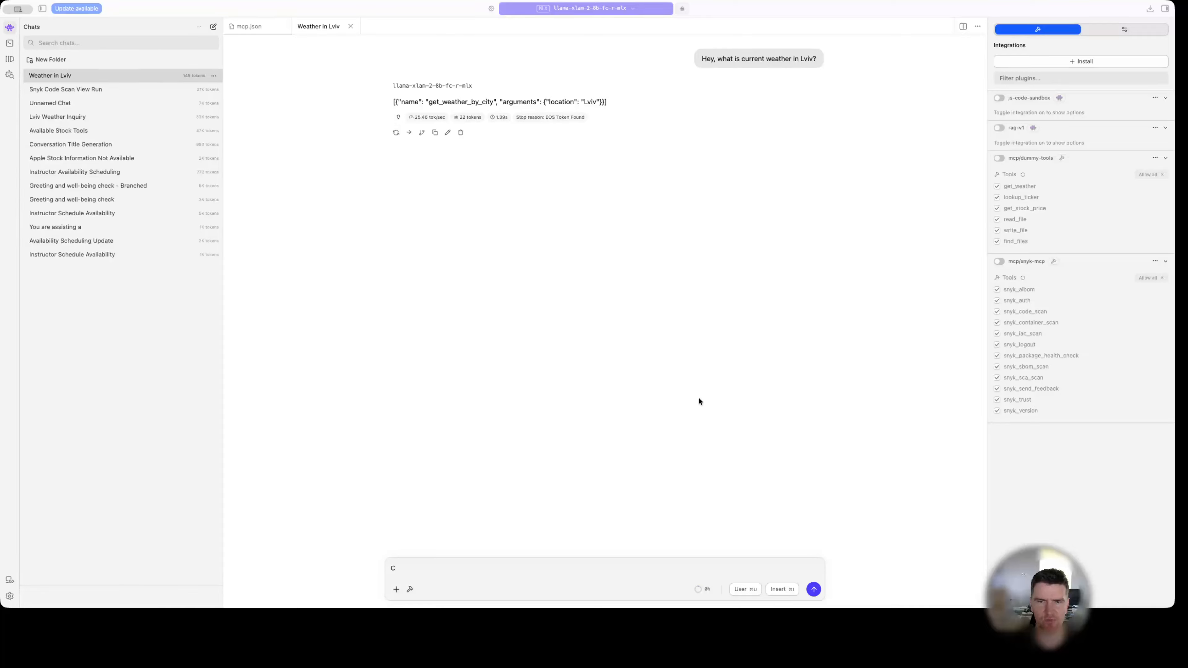
key(super+a)
text(Get me the stock price for Apple?)
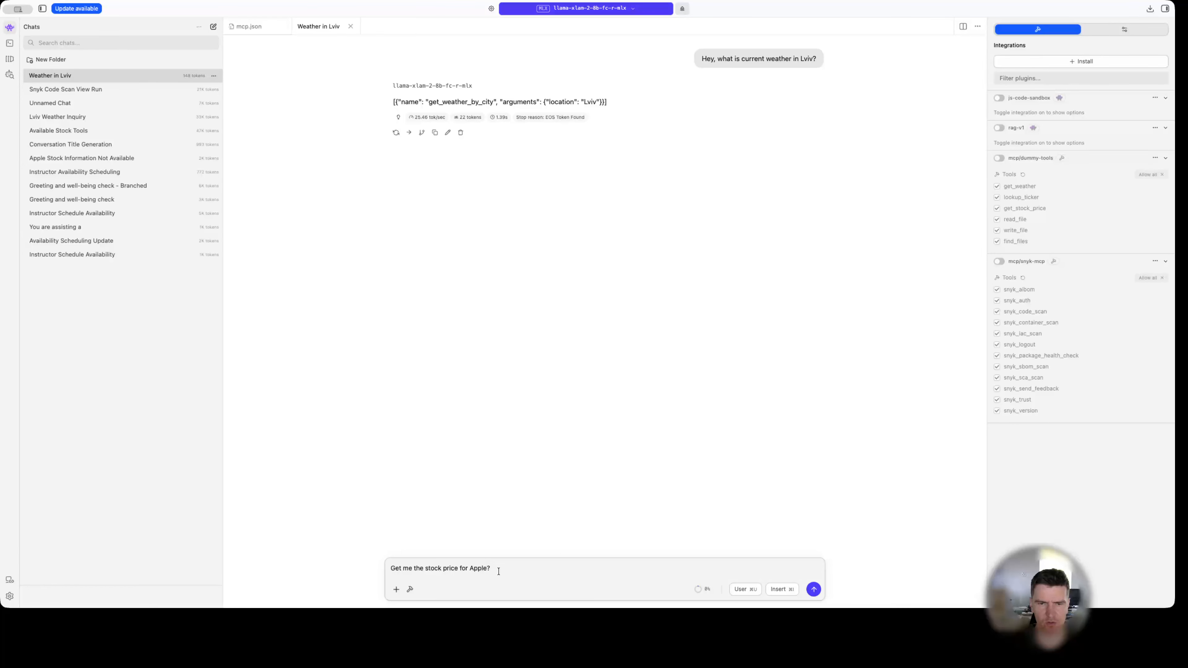
key(Return)
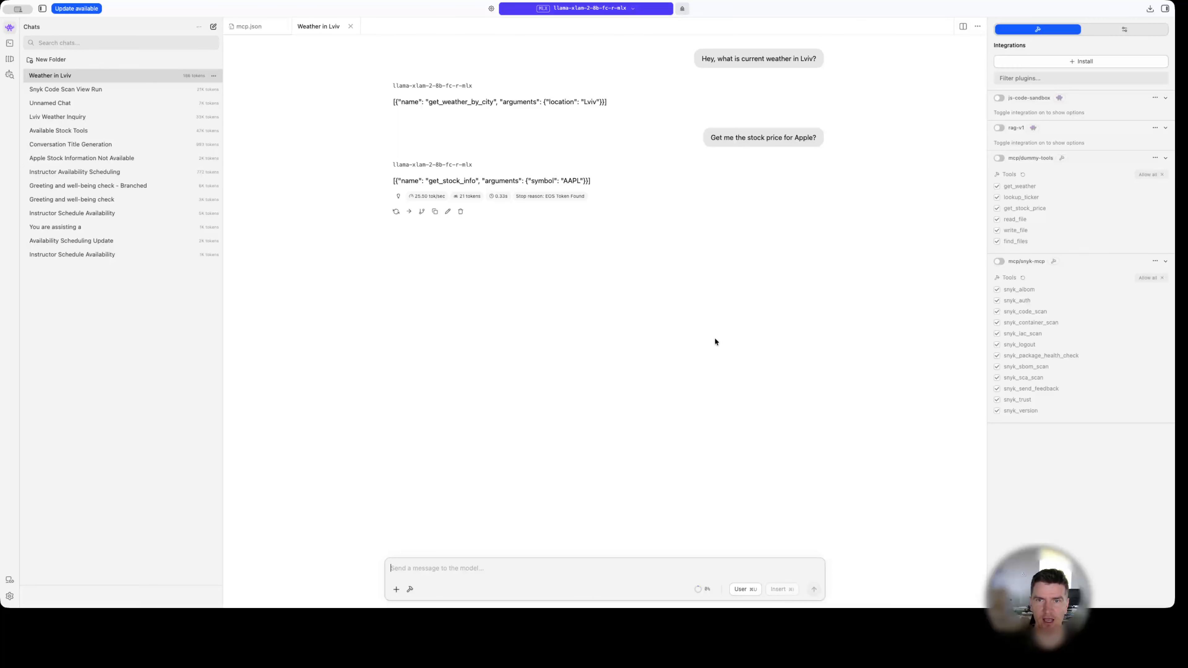
Enable the mcp/dummy-tools integration for the chat.
click(999, 158)
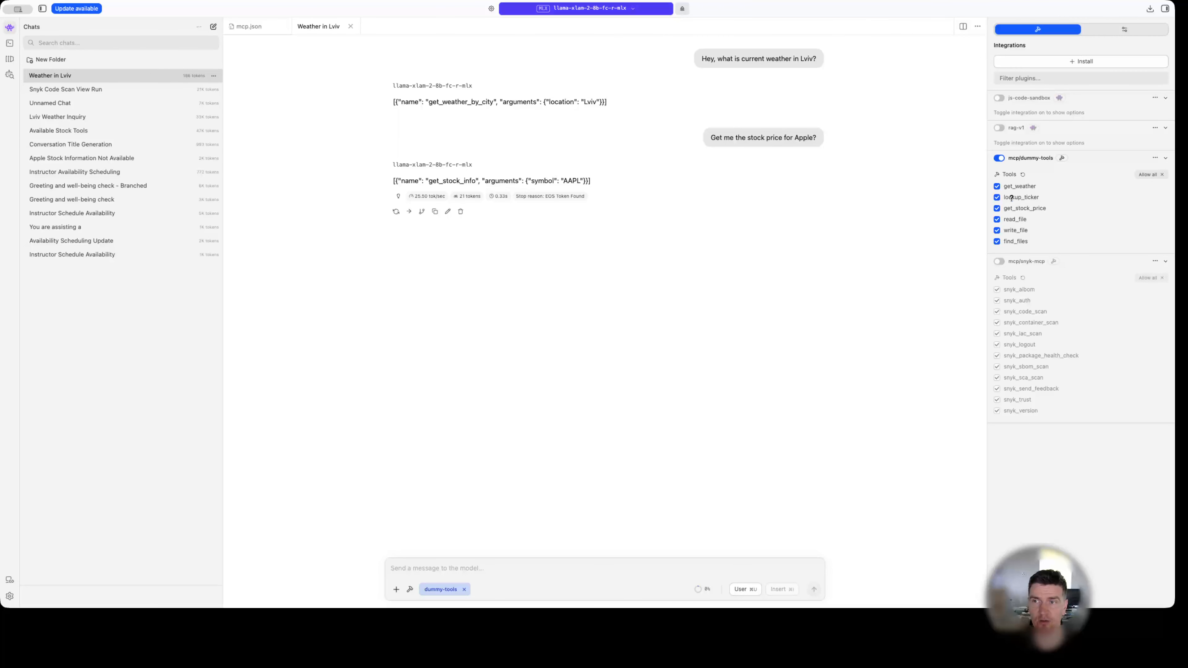
mouse_move(1013, 197)
Examine the dummy-tools server entry in mcp.json, especially its arguments and directory path.
click(257, 29)
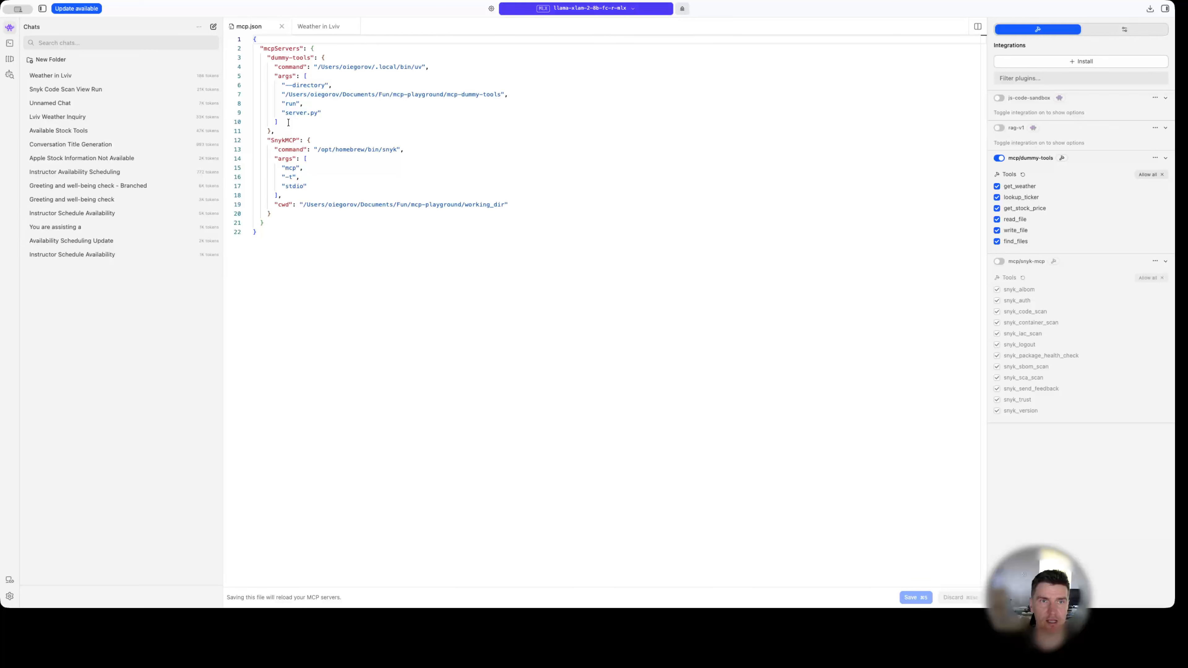
drag(284, 131, 249, 53)
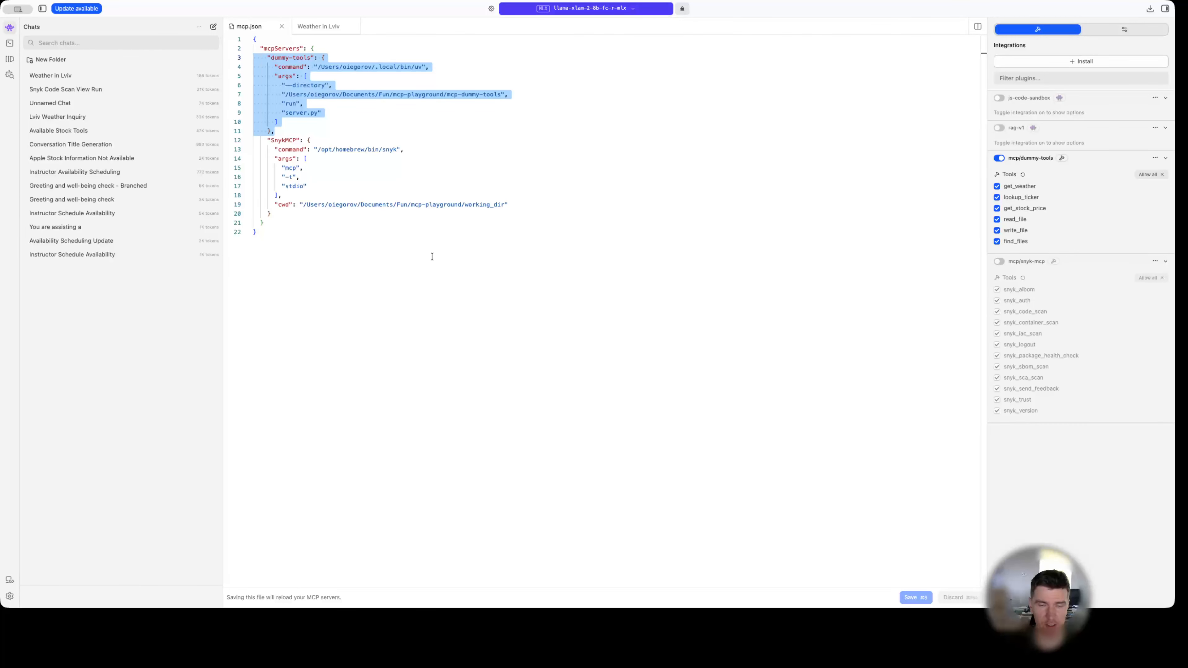
click(393, 80)
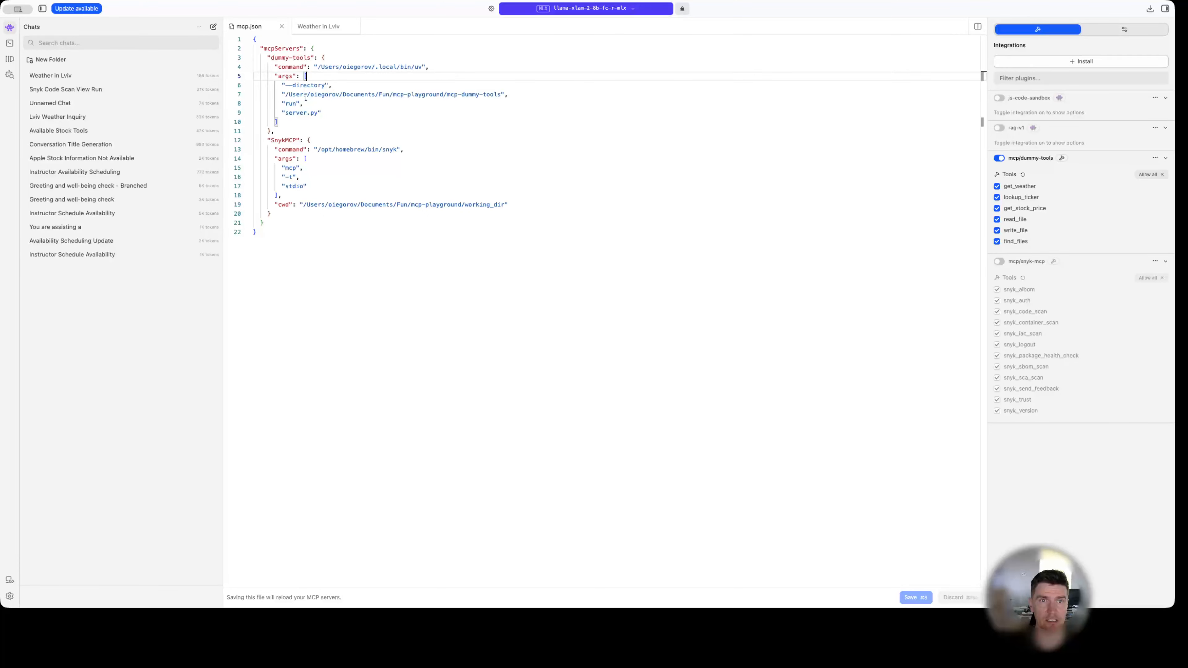
double_click(308, 84)
drag(502, 94, 379, 94)
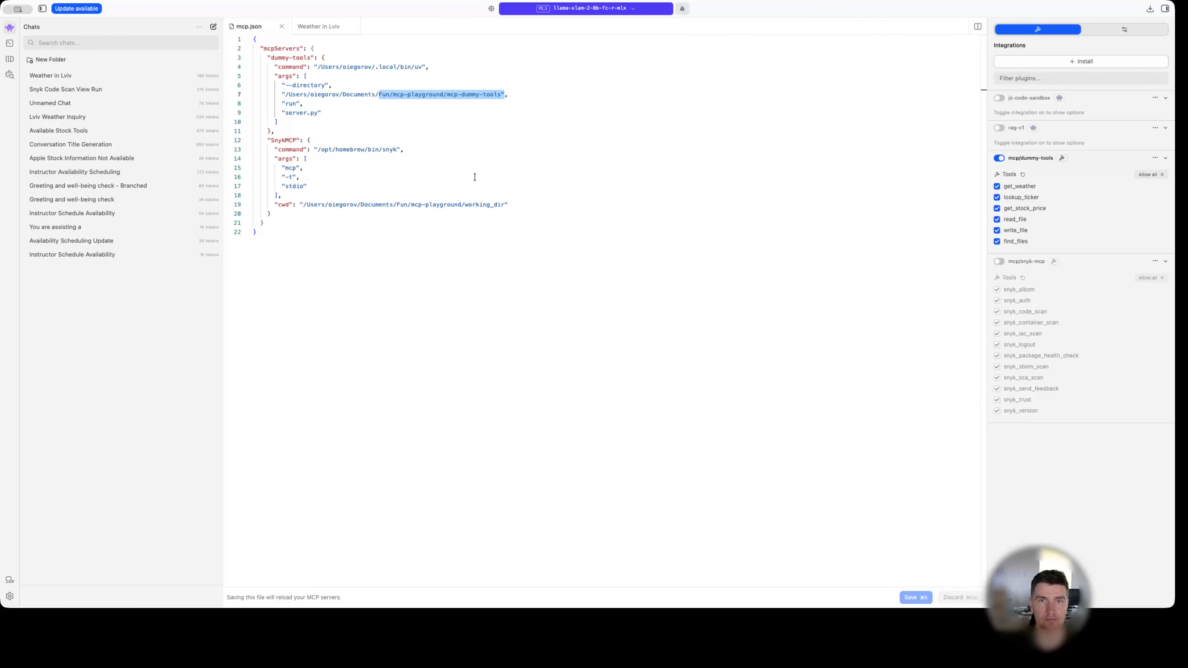
click(407, 113)
double_click(383, 94)
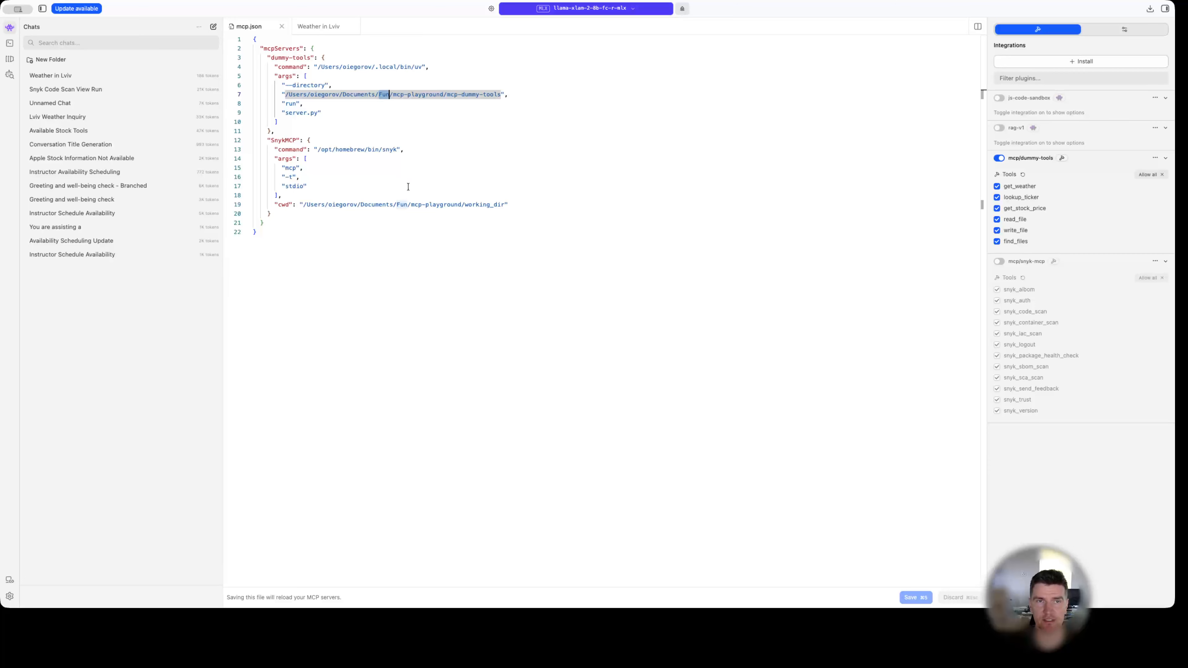
Return to the Weather in Lviv chat, resend its first question with dummy-tools enabled, and inspect the function name in the reply.
click(332, 28)
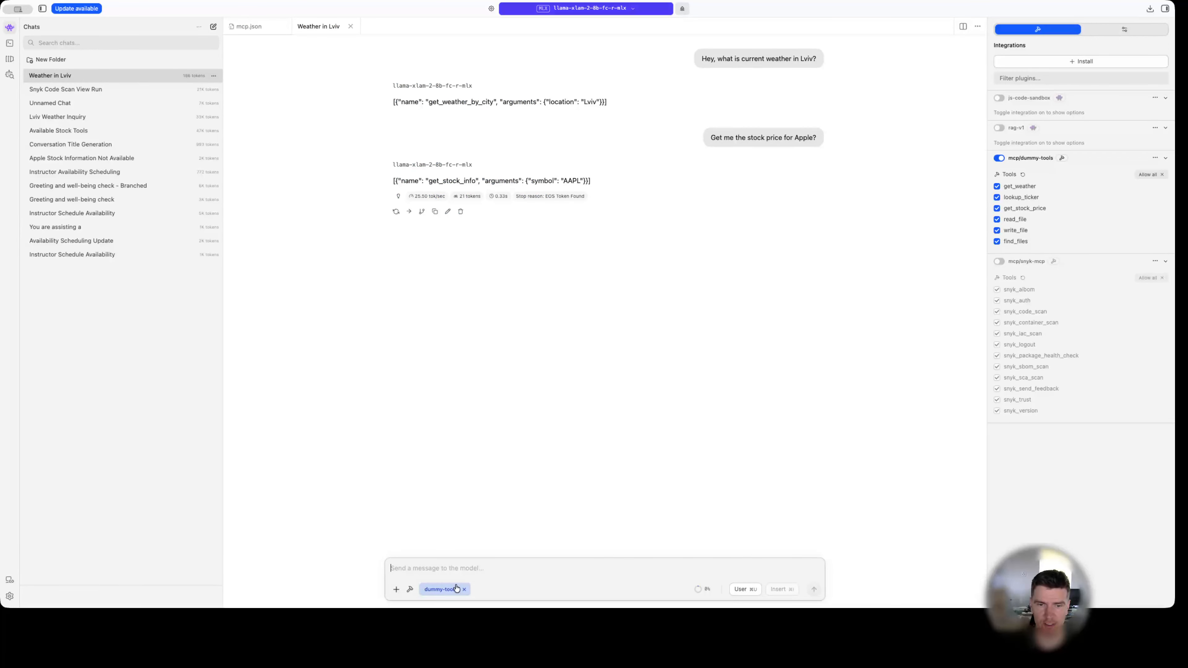
click(472, 561)
double_click(765, 62)
click(800, 104)
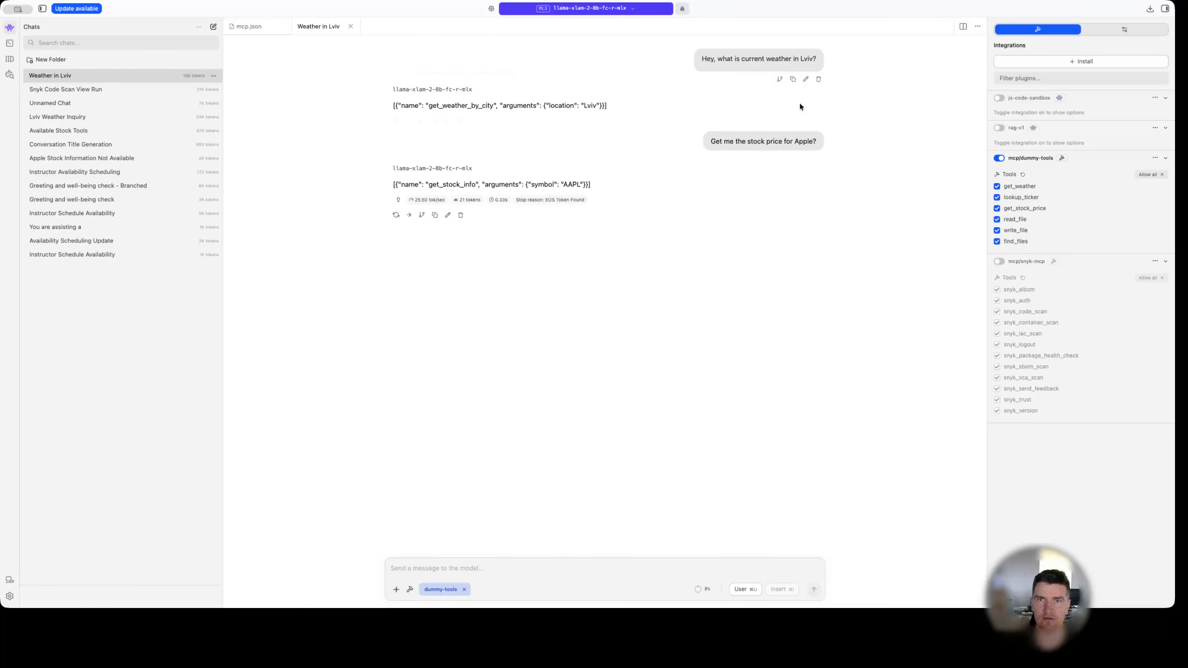
click(790, 75)
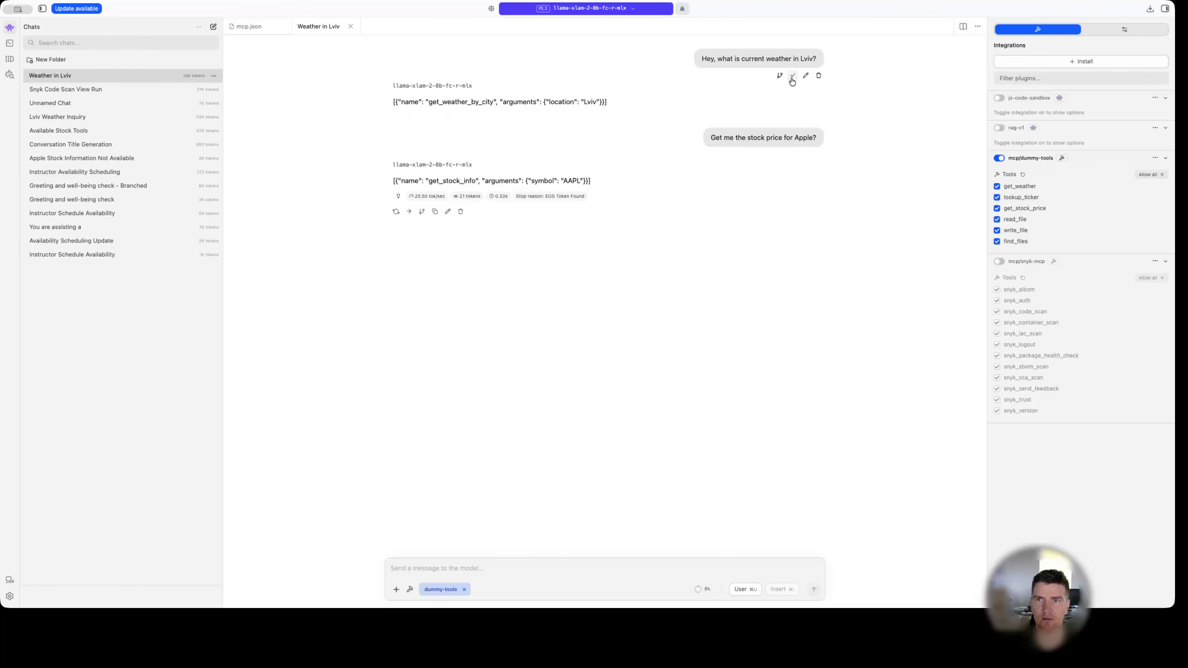
click(458, 561)
key(super+v)
key(Return)
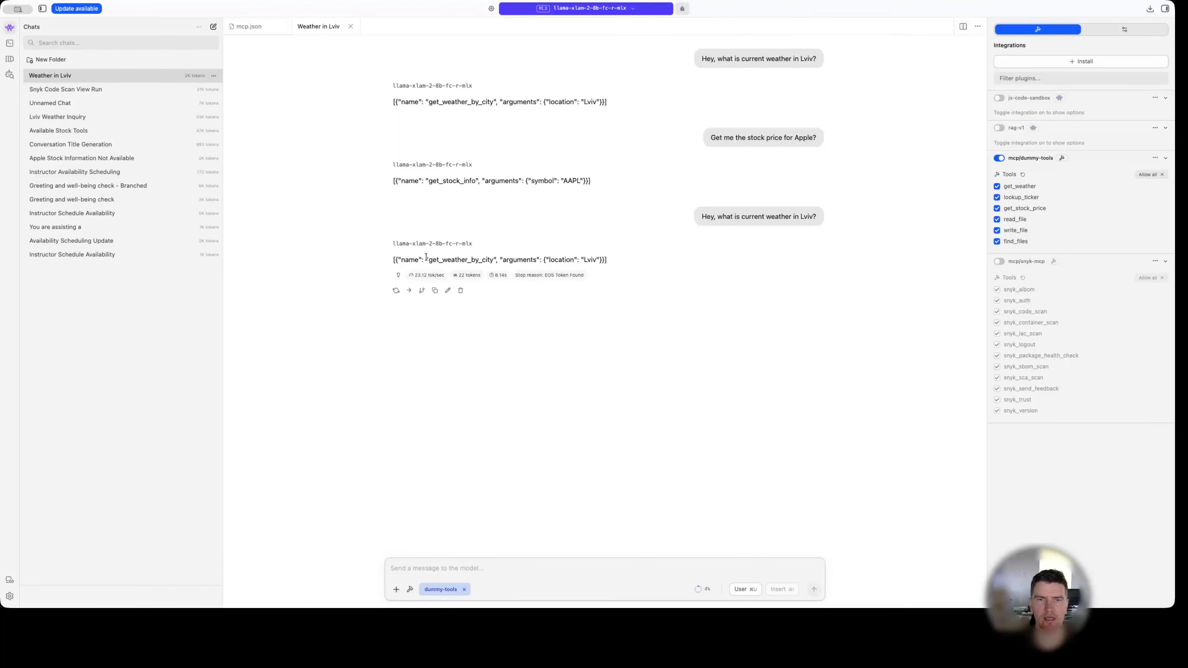
drag(426, 259, 499, 260)
click(559, 265)
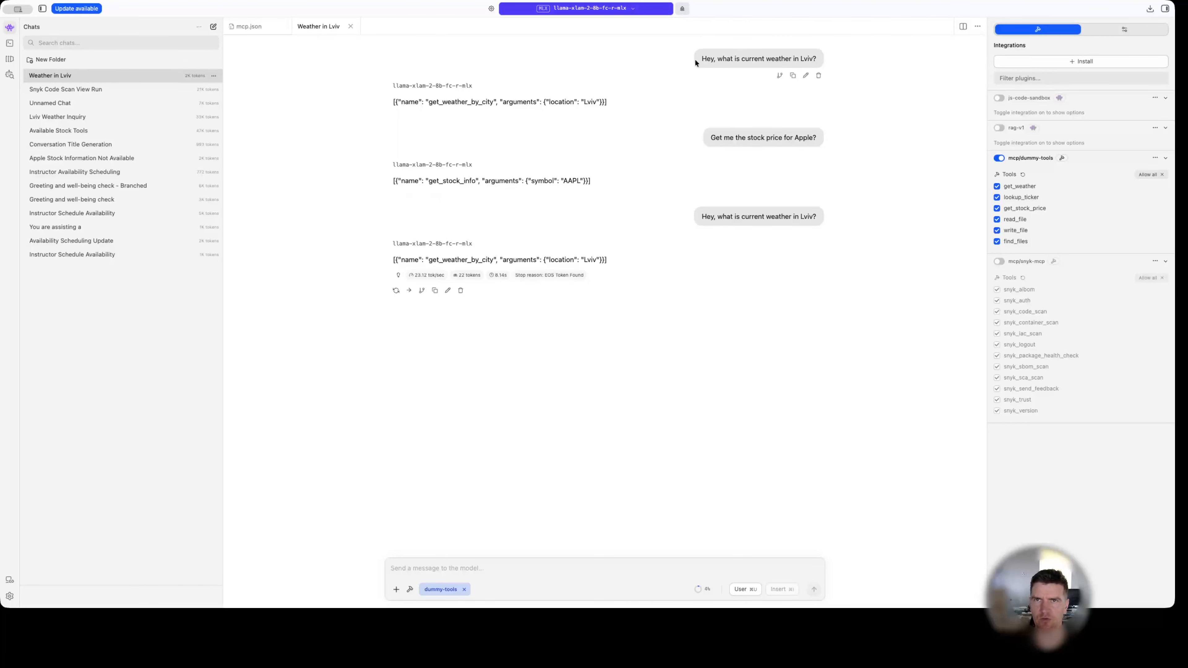
Copy the question "Hey, what is current weather in Lviv?" and send it in a new chat with dummy-tools enabled.
click(758, 58)
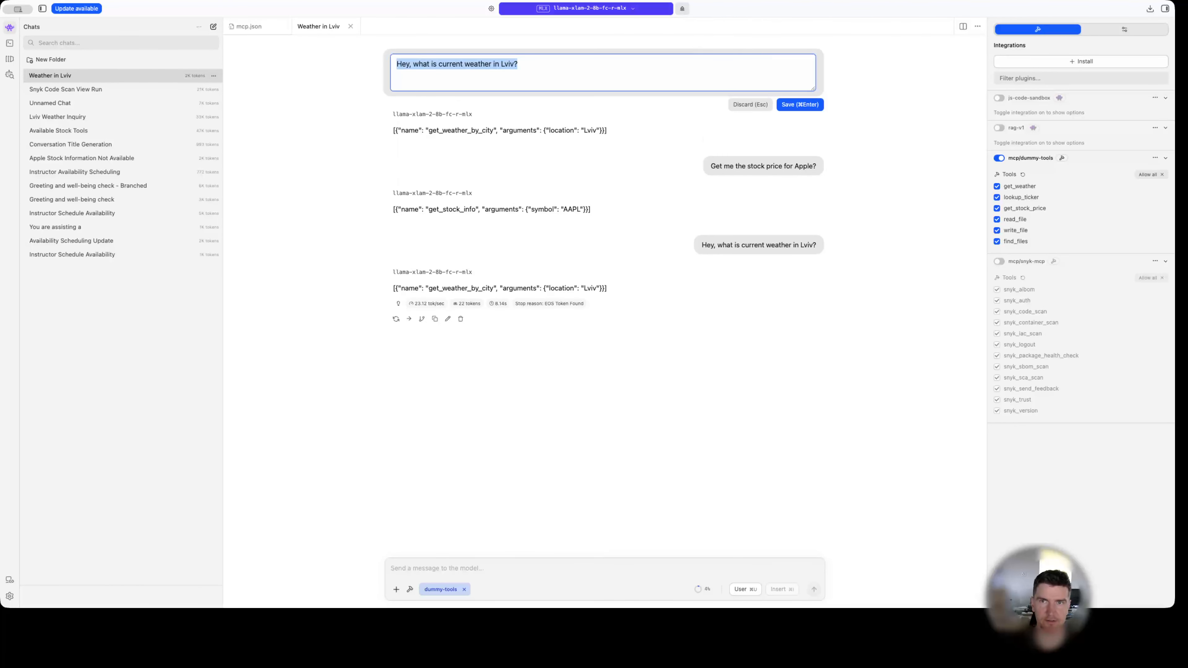
click(214, 26)
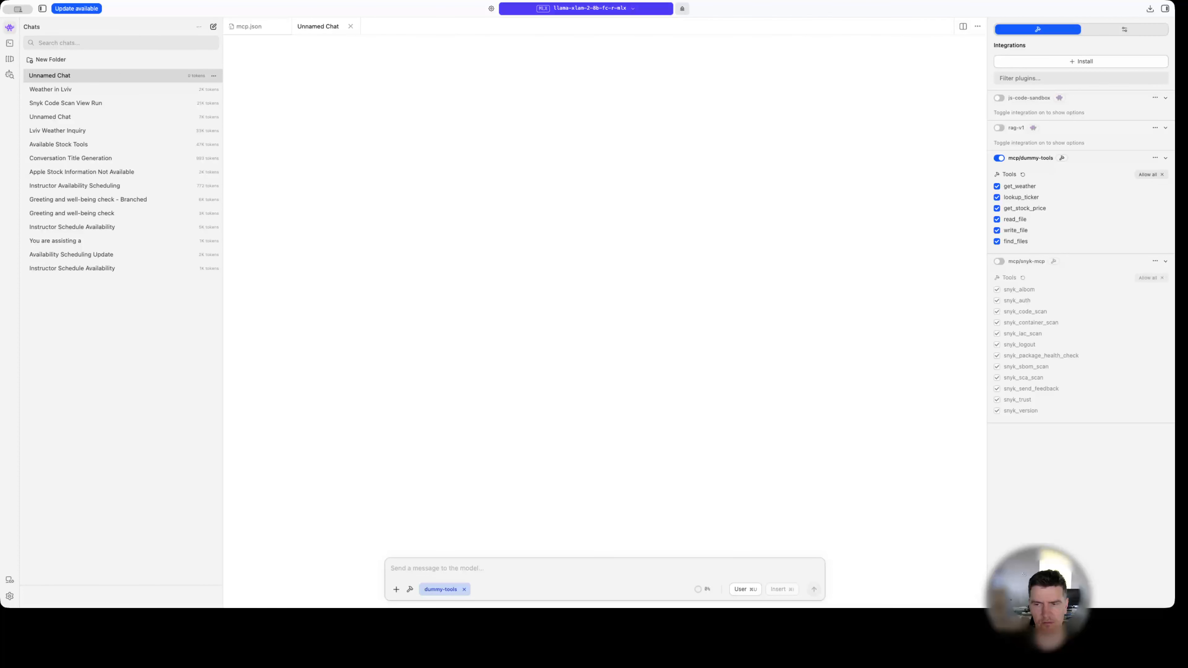
key(super+v)
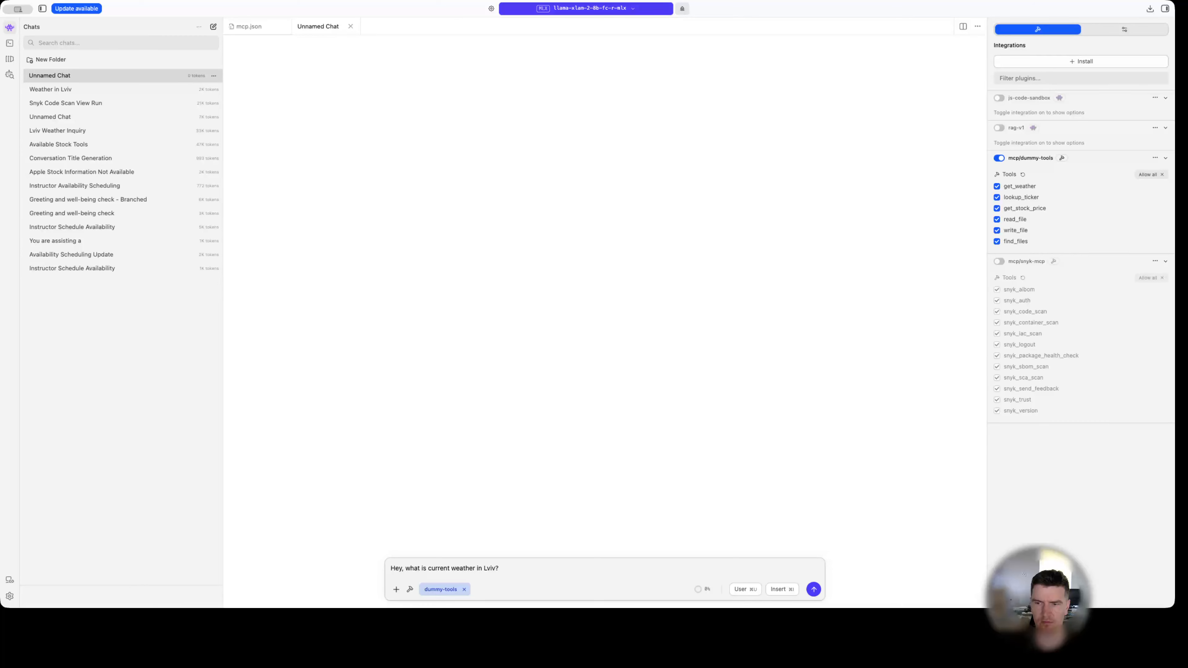
key(super+Tab)
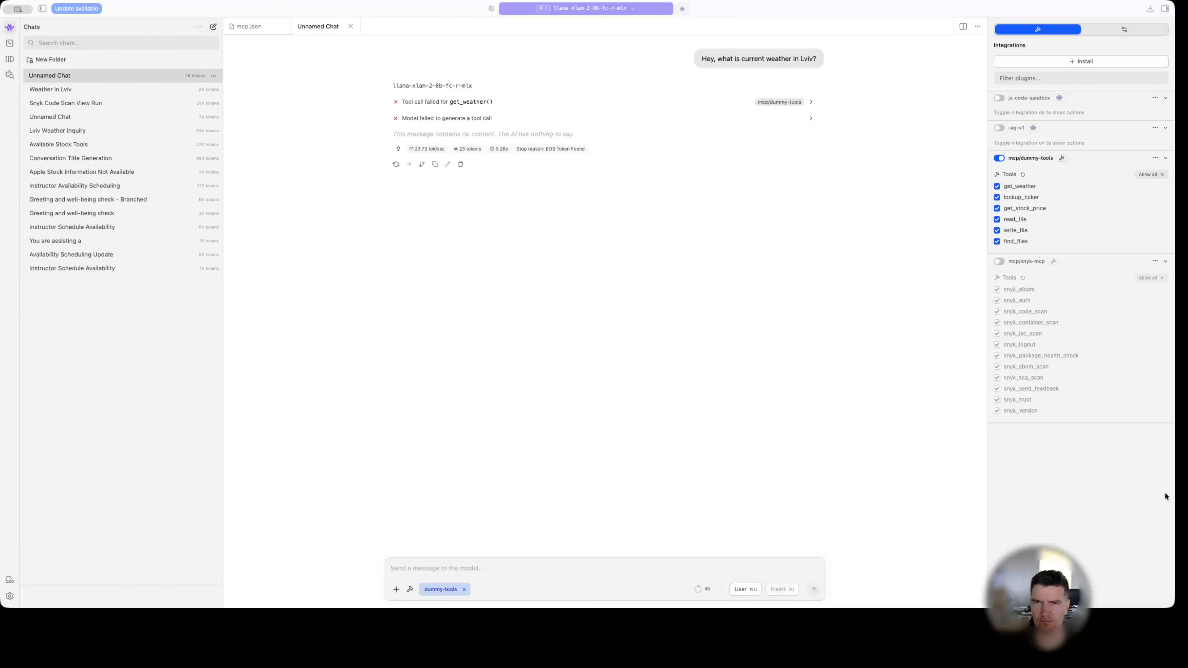
click(800, 391)
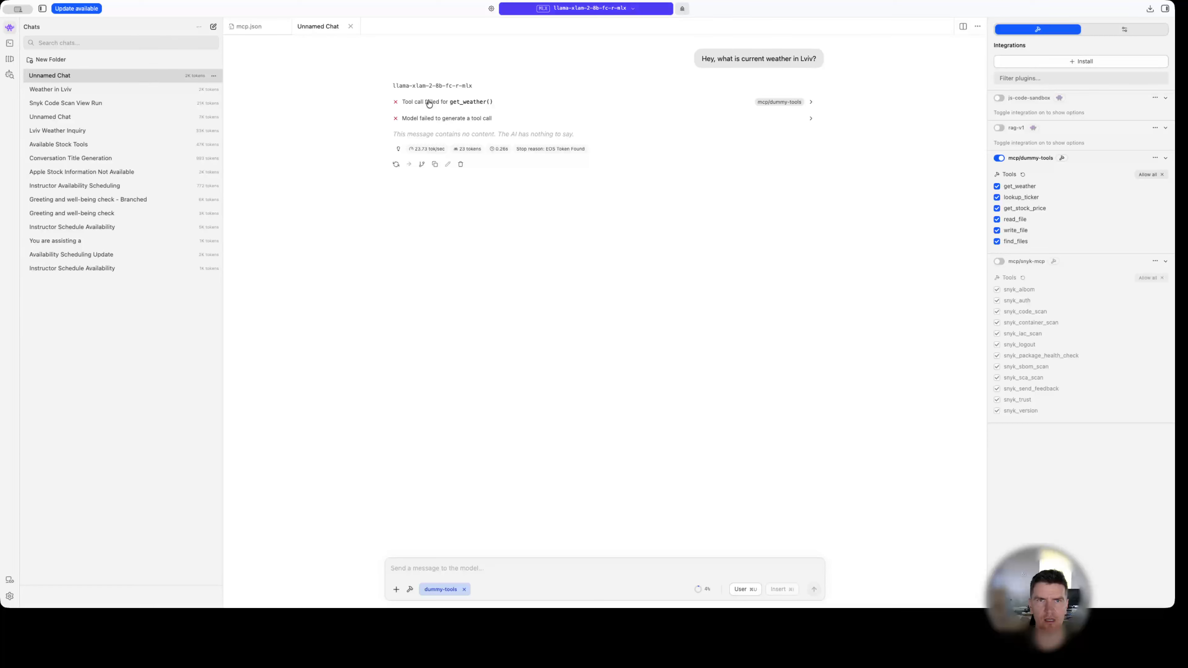
Expand the failed get_weather call, its arguments and the tool-call generation error, and read the failure details.
click(811, 104)
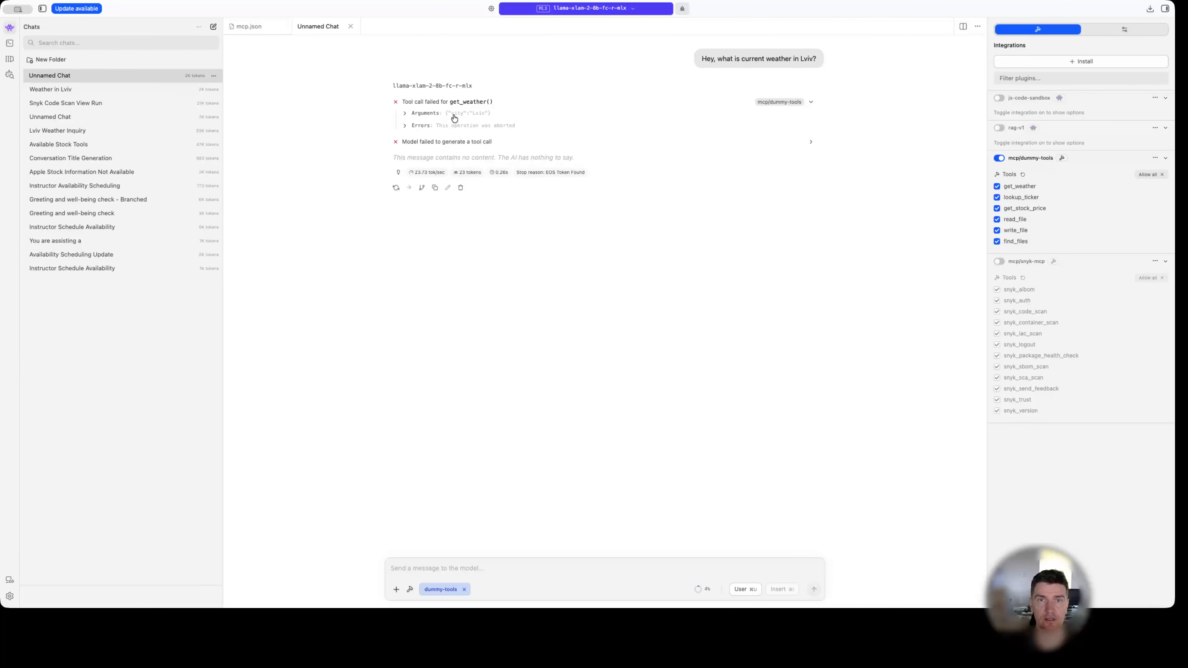
drag(450, 114, 485, 115)
click(484, 114)
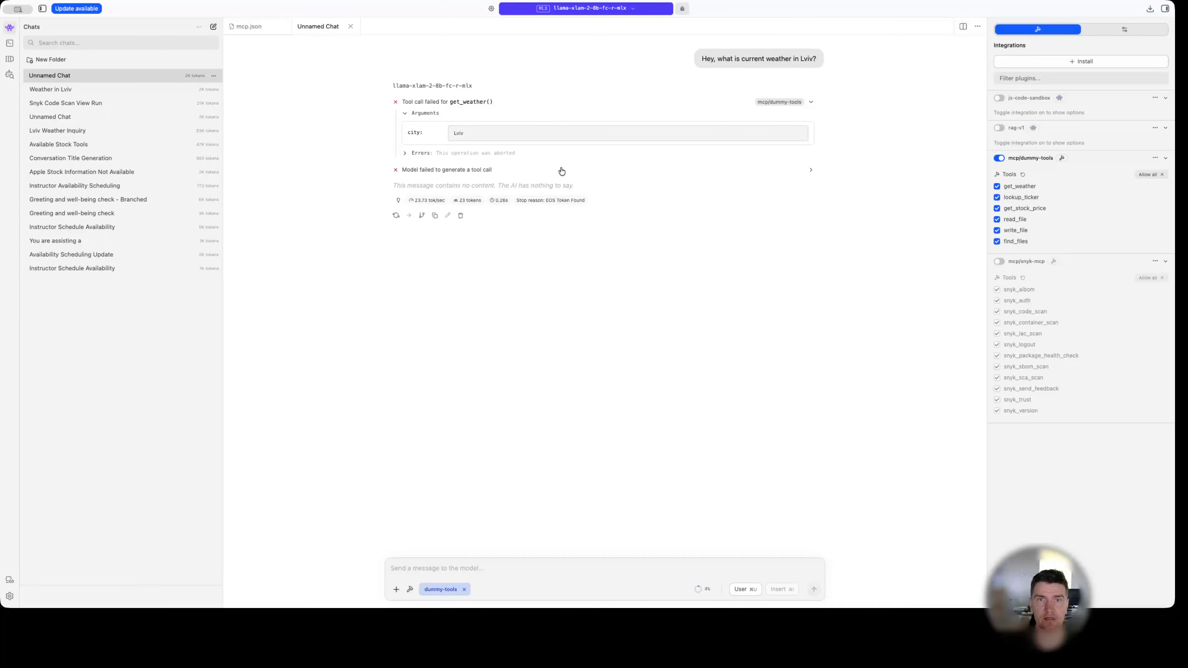
click(437, 171)
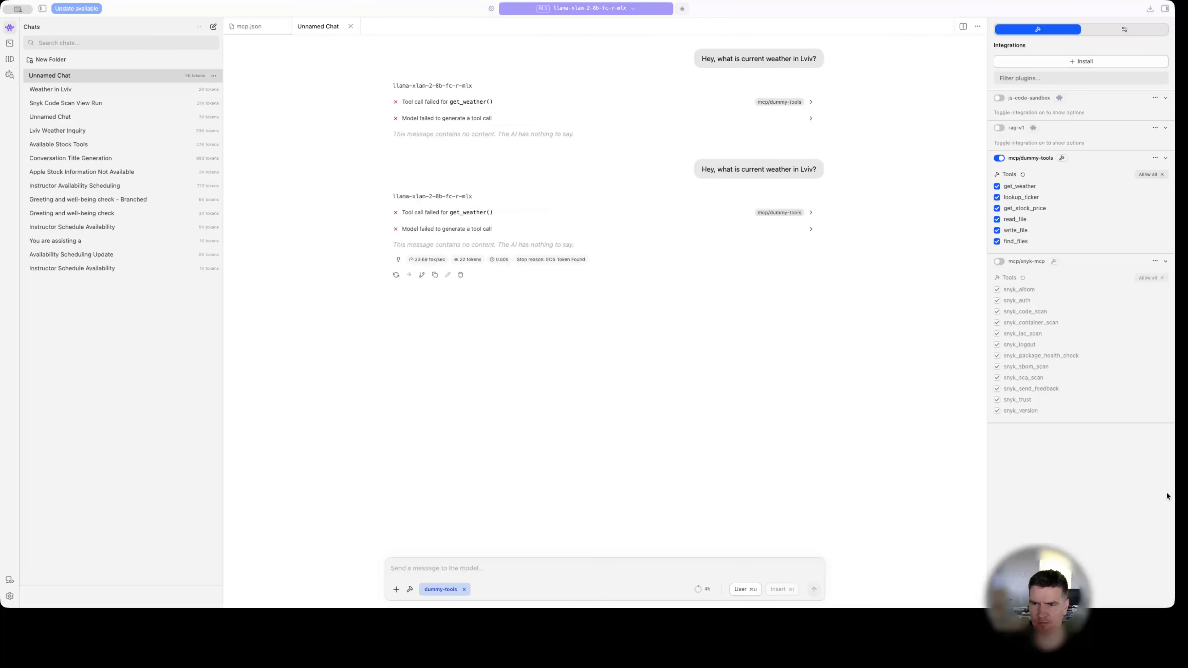
click(870, 490)
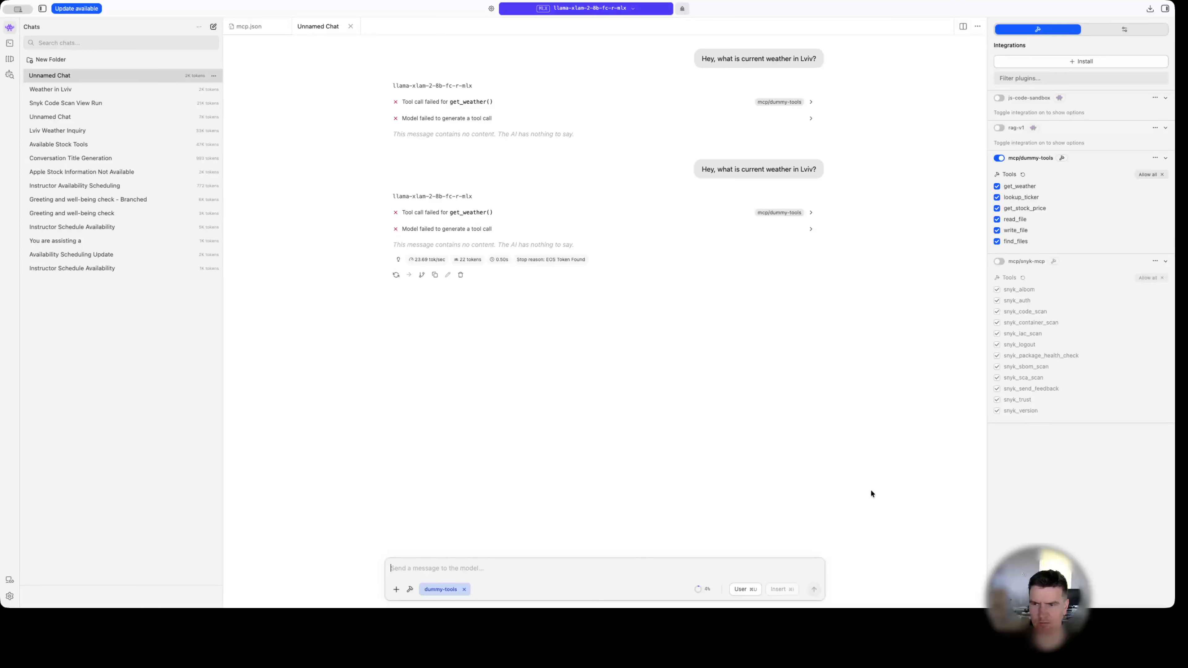
Copy the question "Hey, what is current weather in Lviv?", resend it in the same chat, and expand the new get_weather call.
click(591, 331)
click(411, 567)
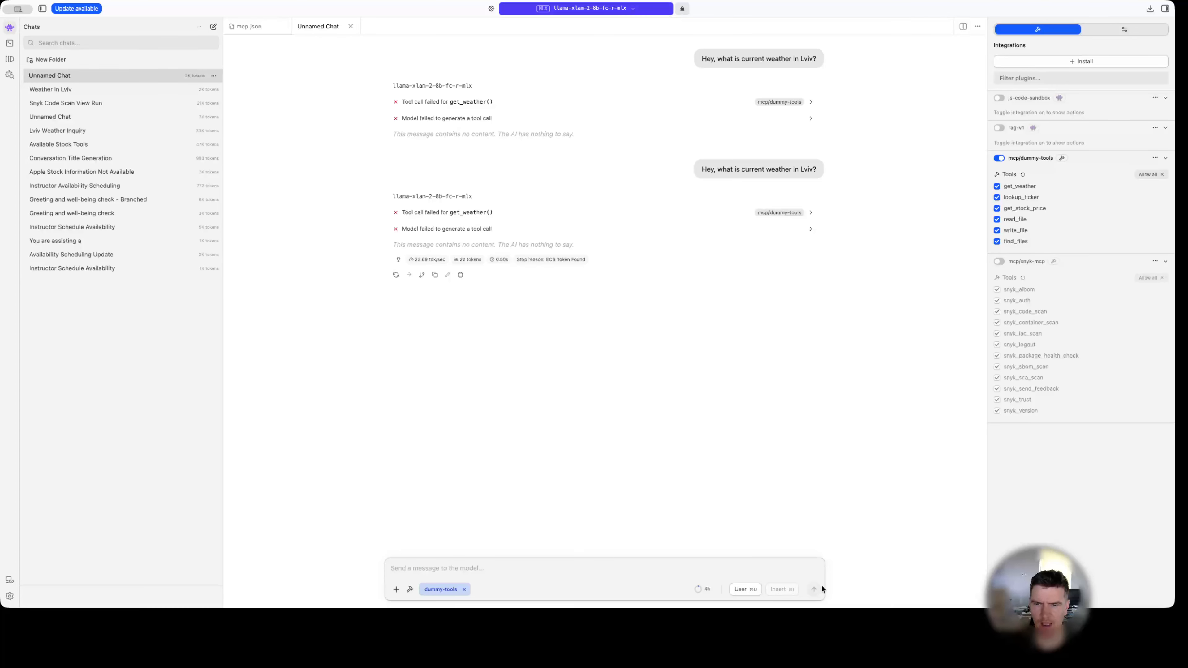
click(795, 557)
click(779, 168)
double_click(778, 168)
key(super+c)
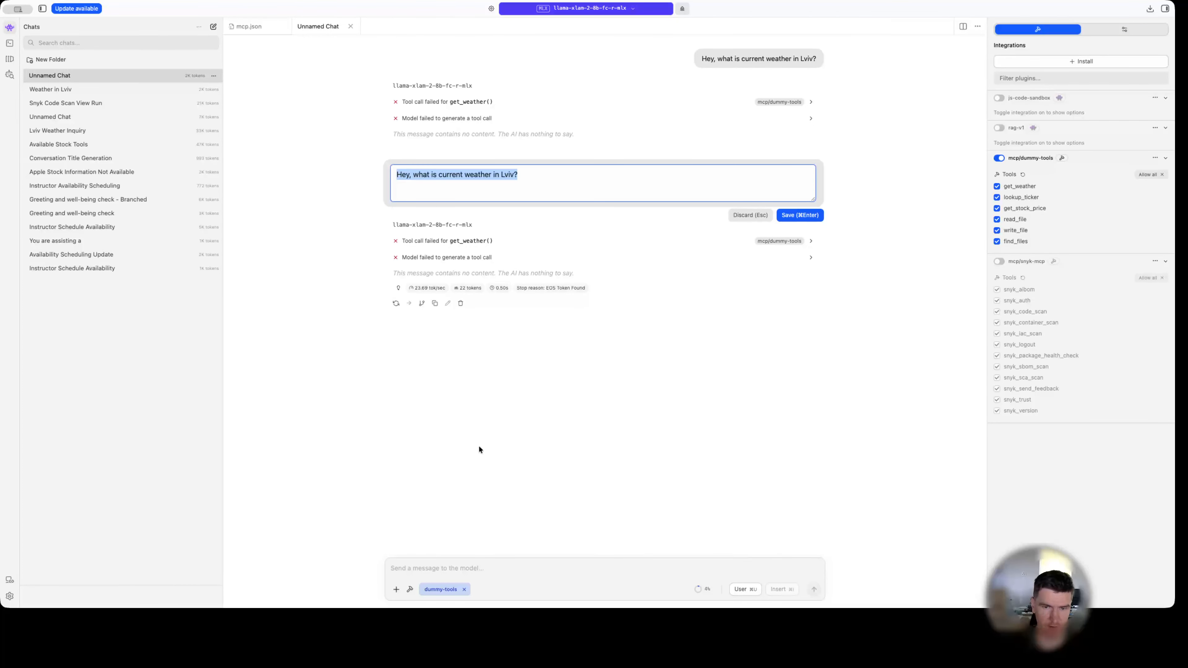
click(472, 567)
key(super+v)
click(813, 589)
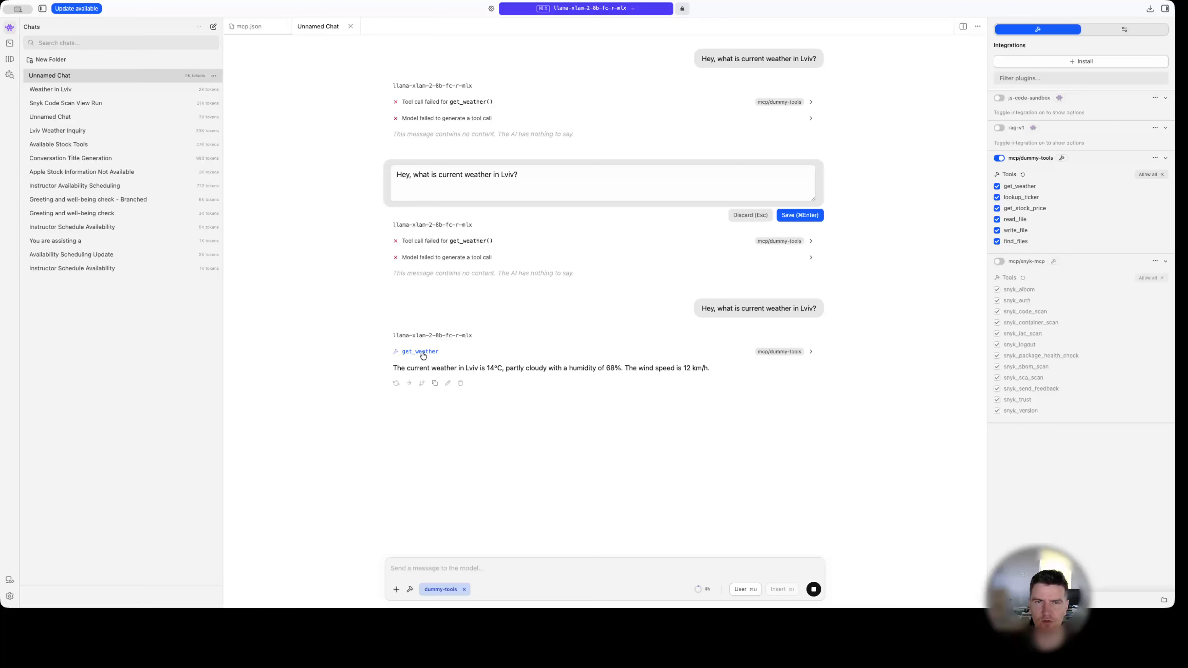
click(810, 354)
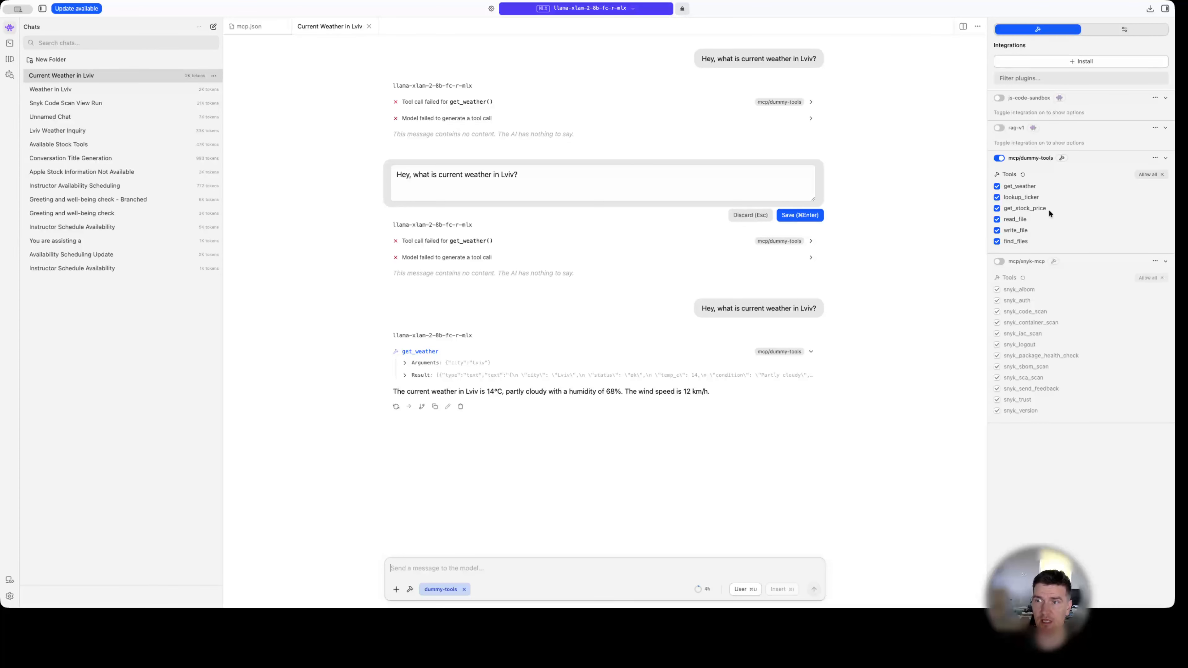
Send "Can you get me the stock price for Microsoft?" and inspect the get_stock_price call and the reply.
mouse_move(1013, 210)
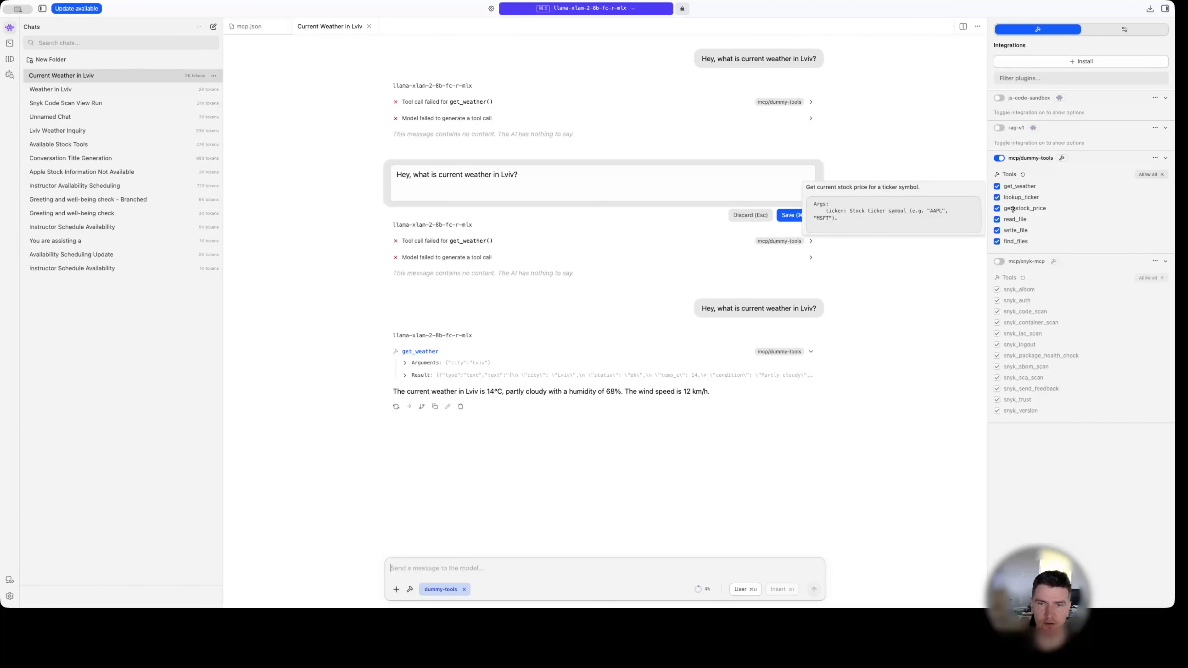
click(598, 592)
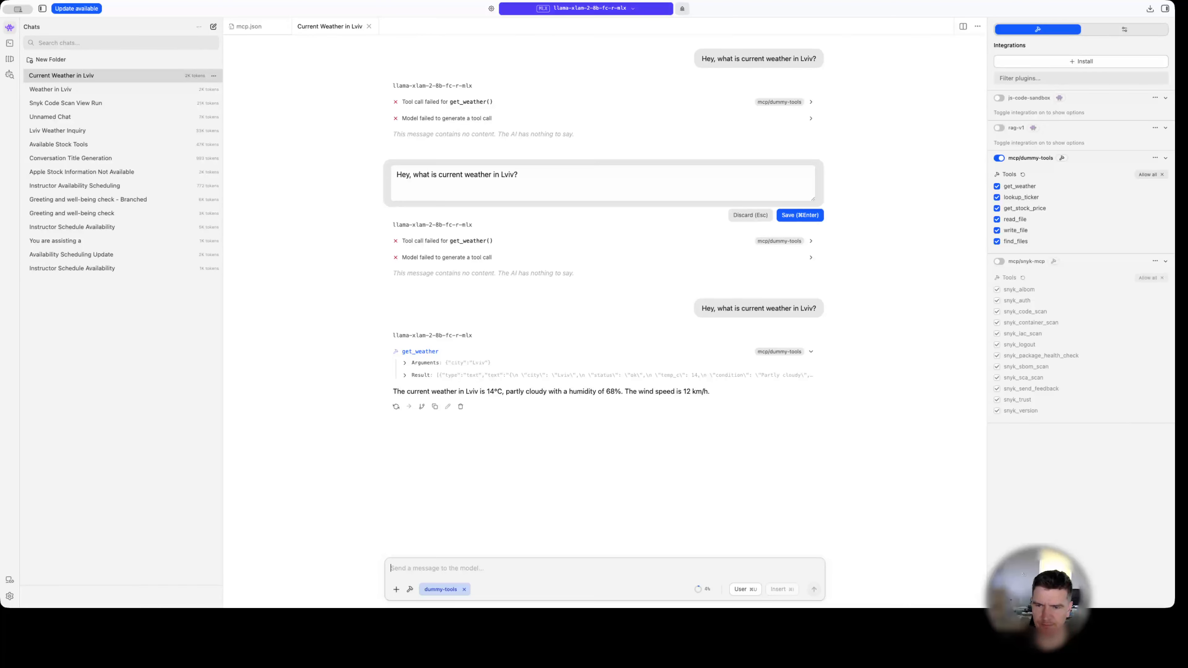
key(super+Tab)
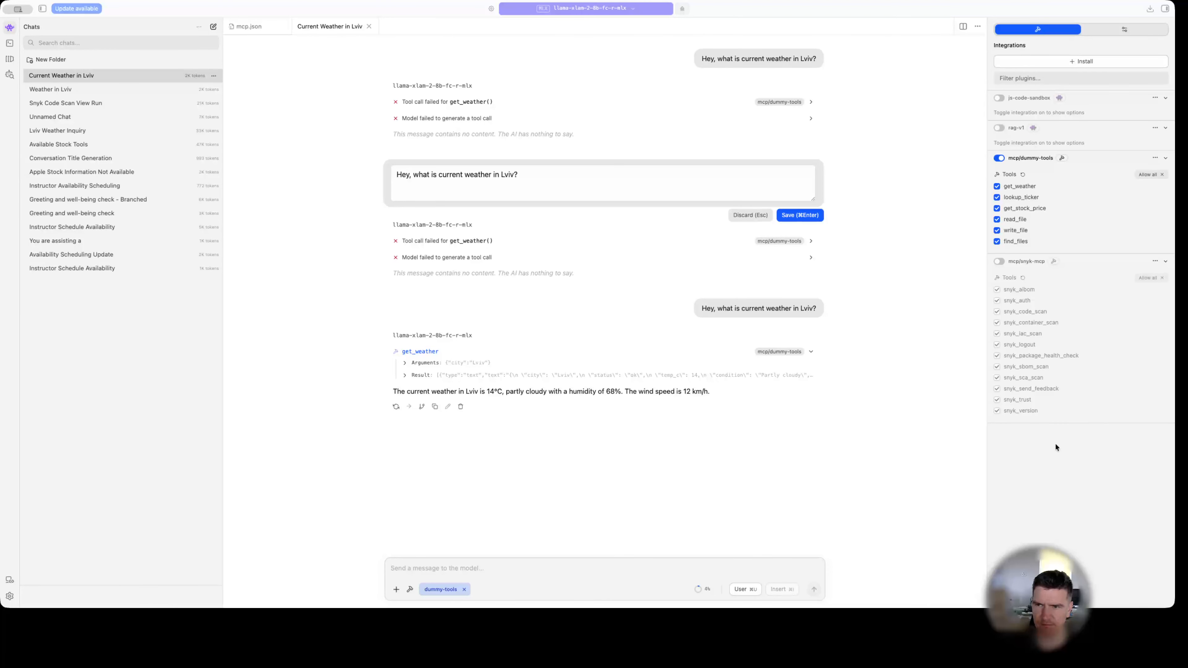
key(super+v)
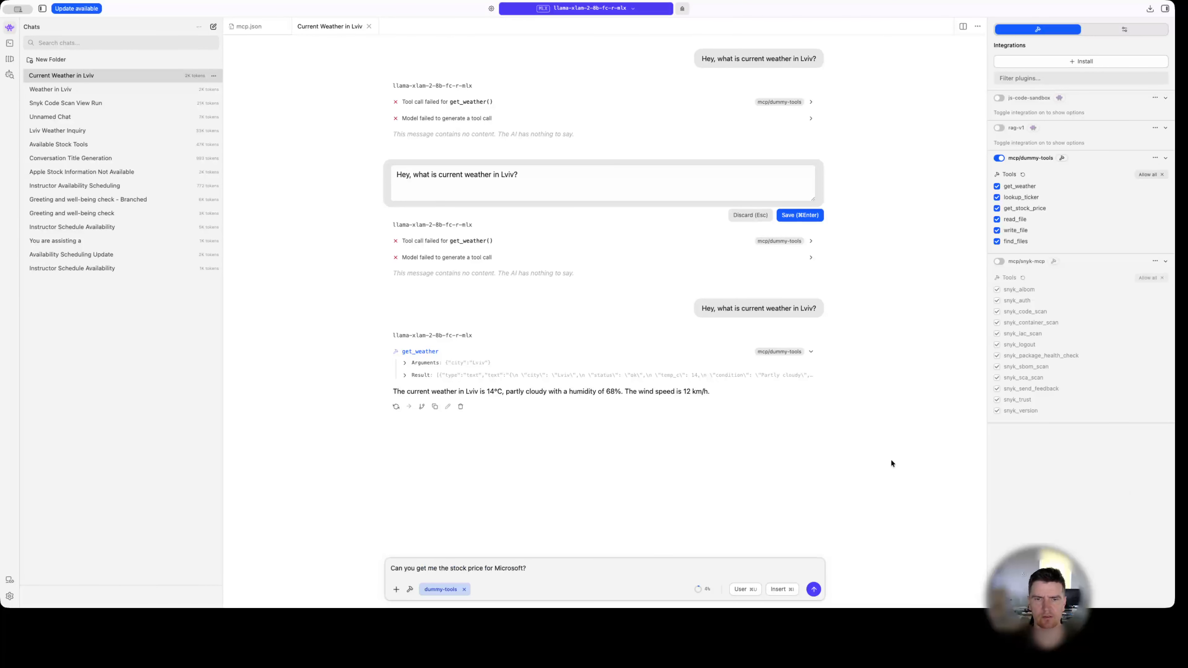
click(813, 589)
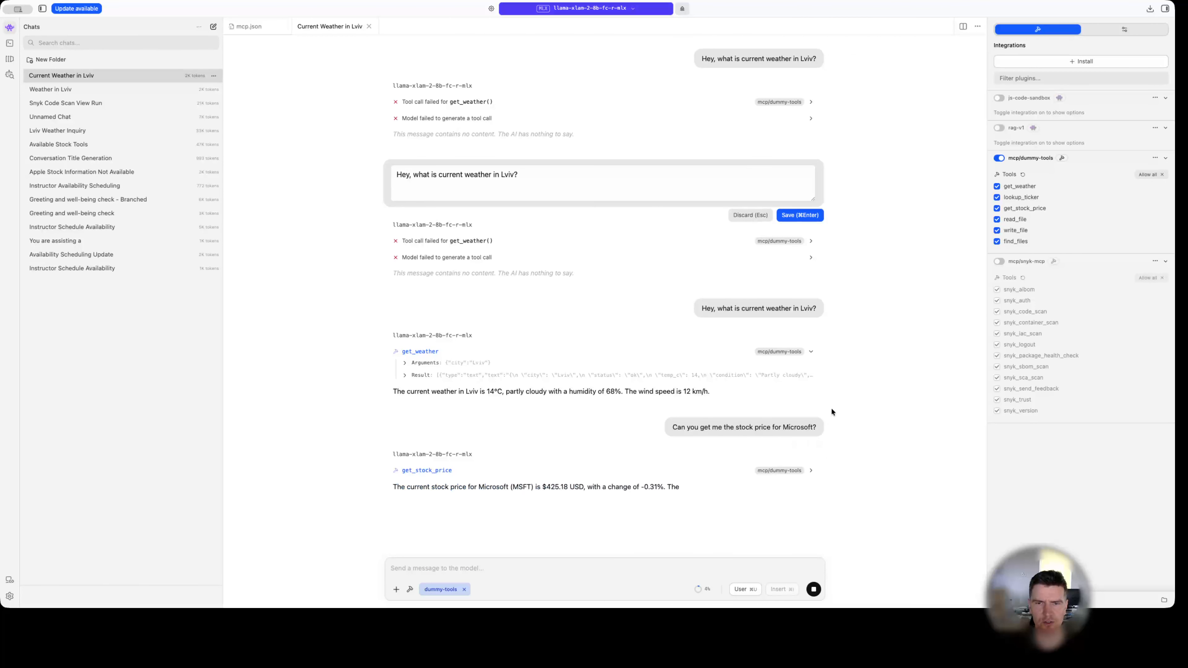
click(812, 470)
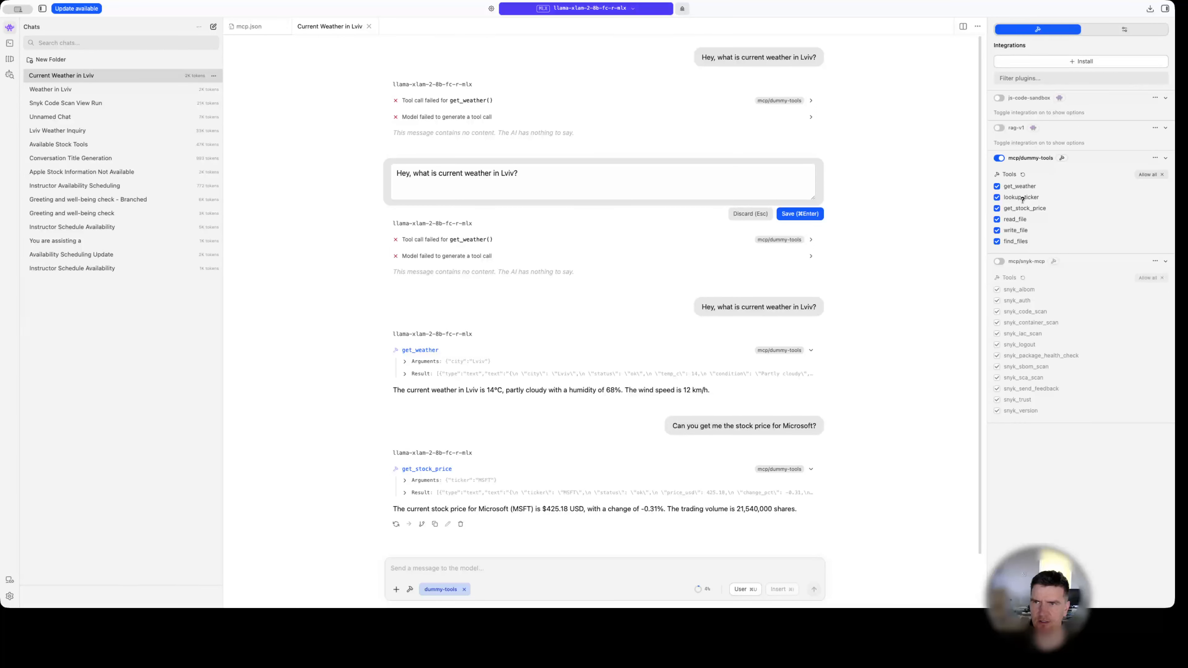
mouse_move(1017, 197)
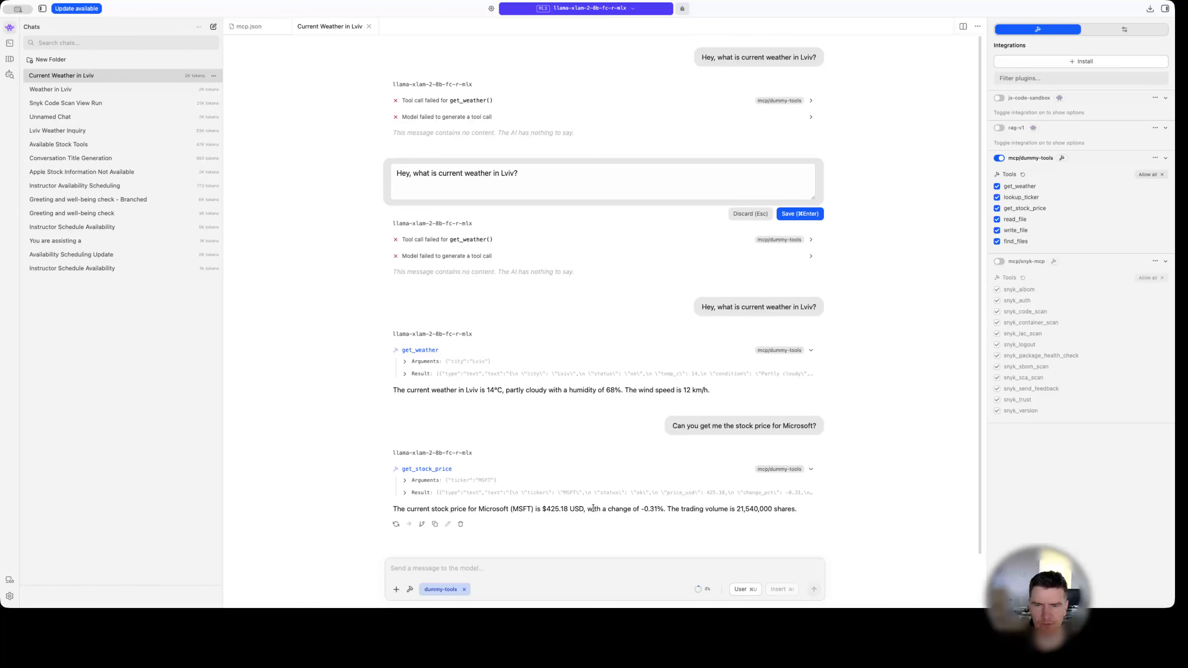
drag(594, 509, 669, 509)
click(705, 505)
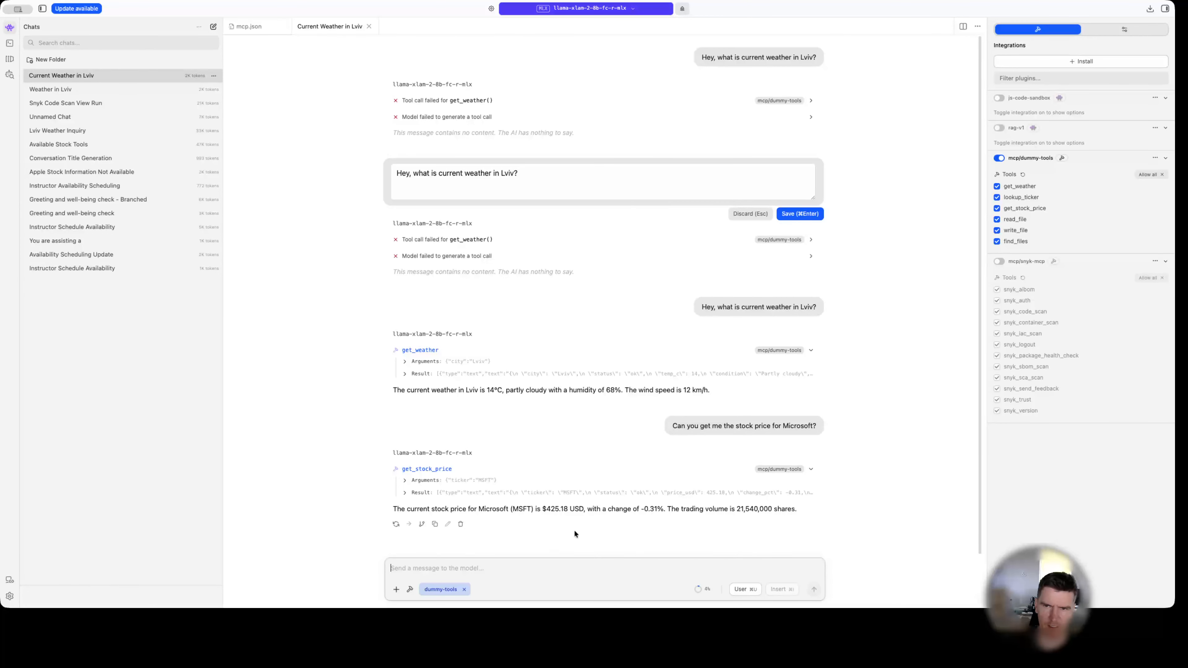
Copy the Microsoft question, change the company name to "apple", and send it as a new message.
triple_click(780, 425)
key(super+c)
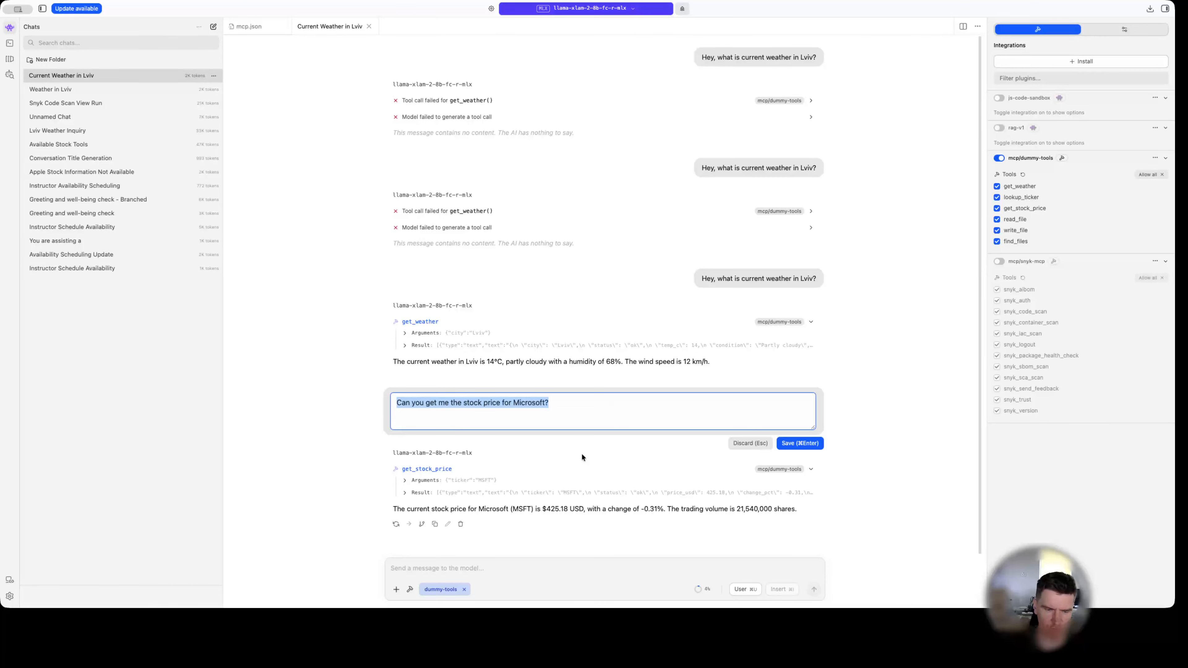
click(466, 565)
key(super+v)
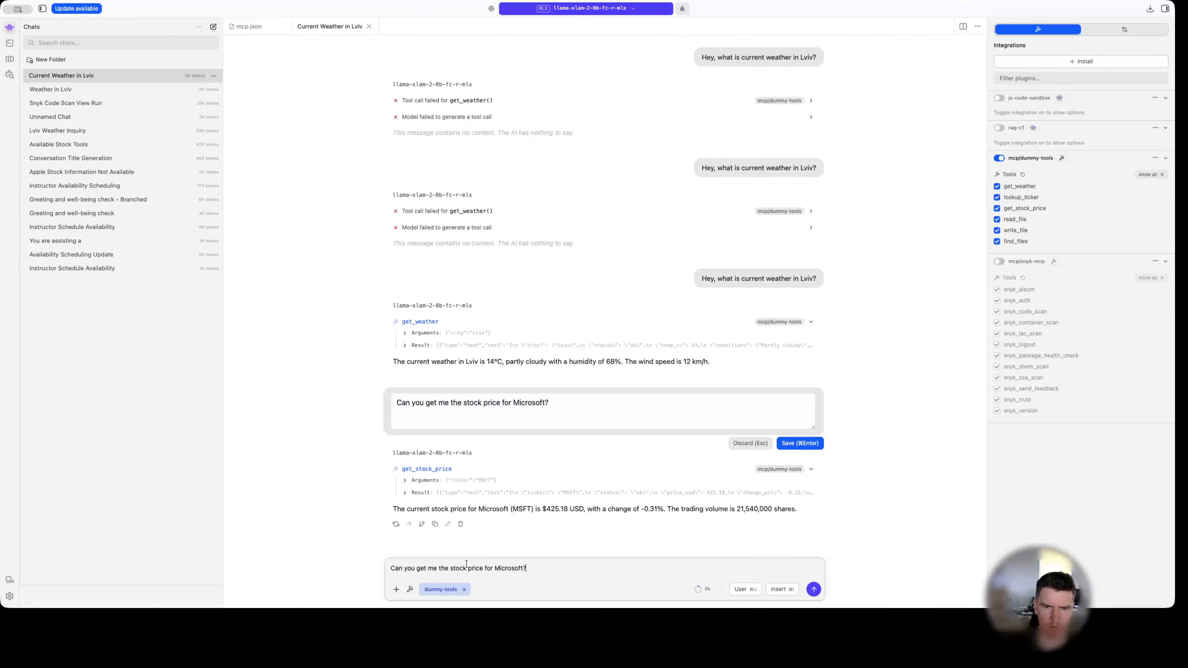
double_click(505, 568)
text(apple)
key(Return)
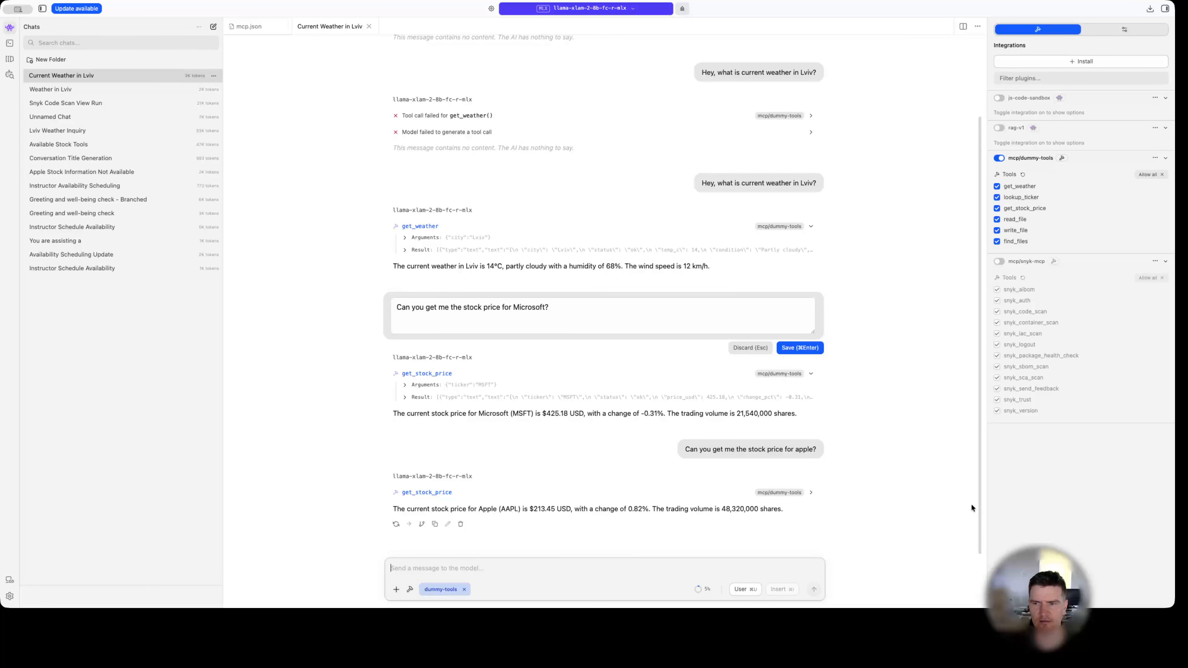
Send the stock price question again with aiofrules as the company: "Can you get me the stock price for aiofrules?".
key(super+Tab)
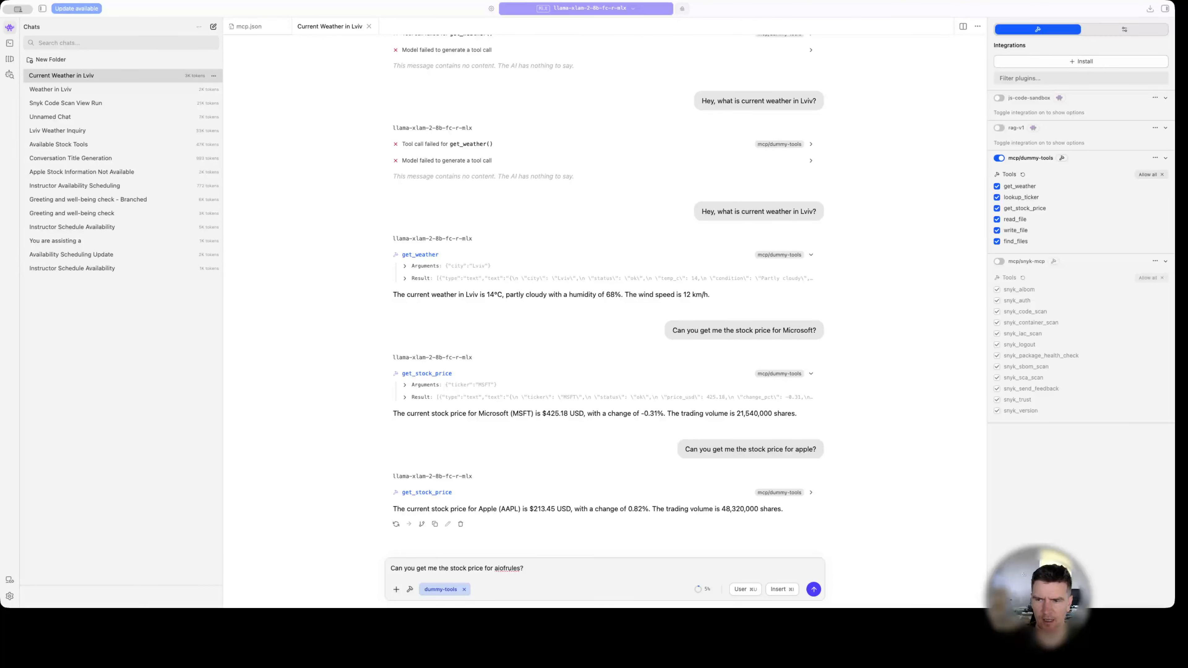
key(super+Tab)
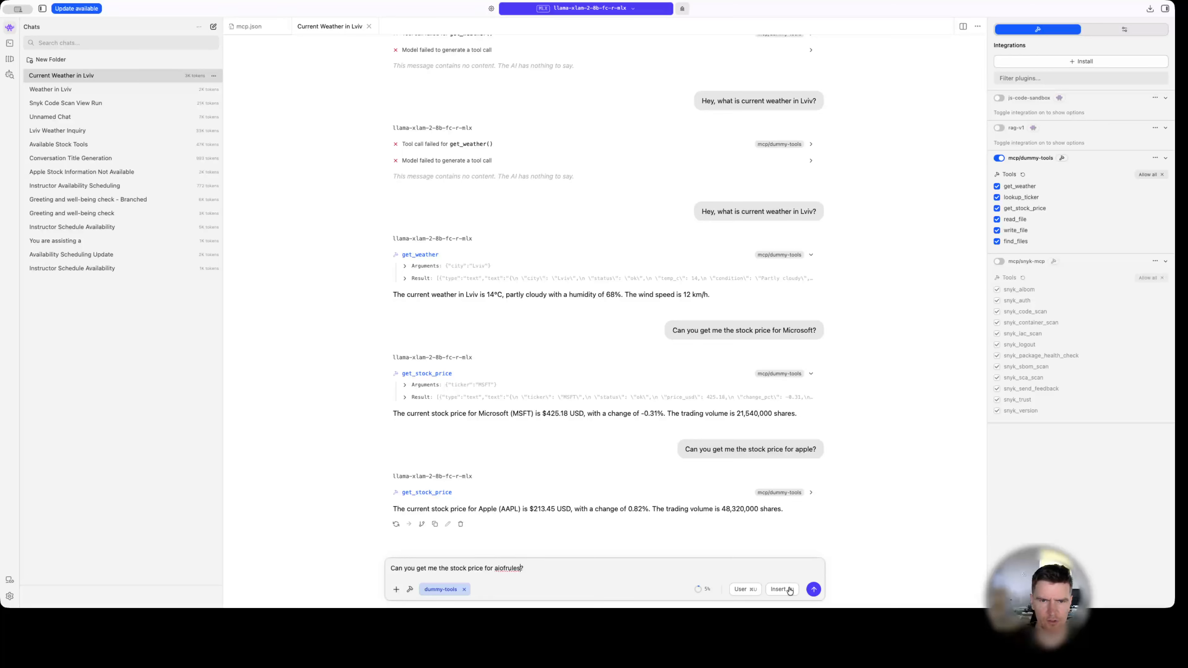
click(562, 565)
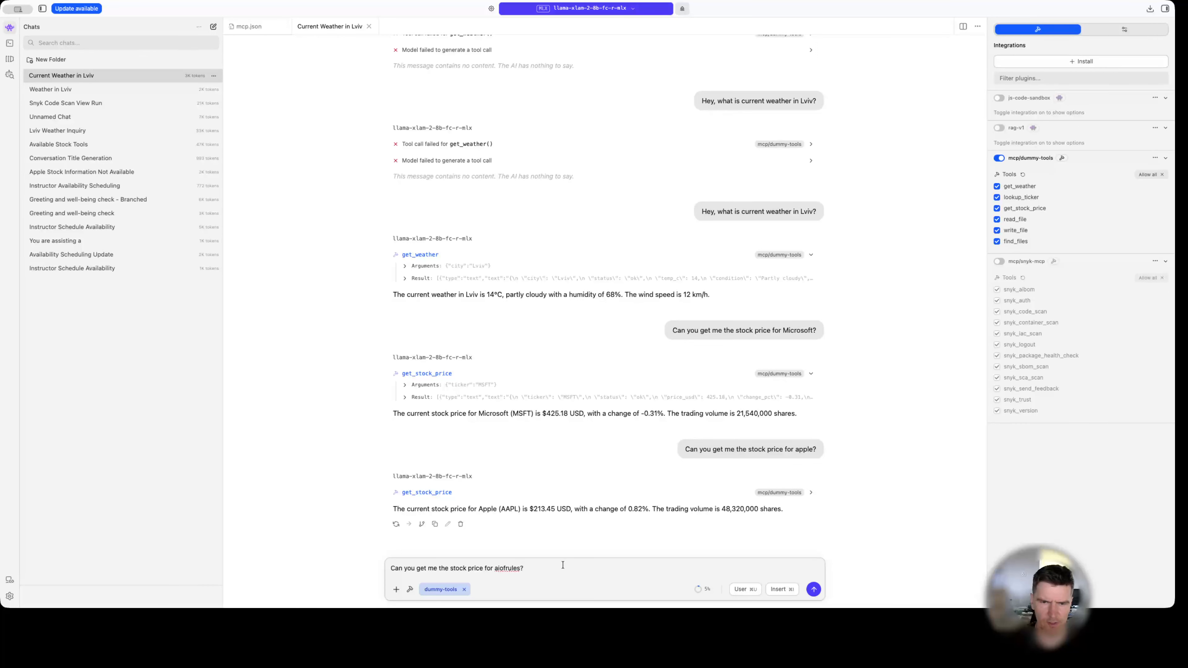
key(Return)
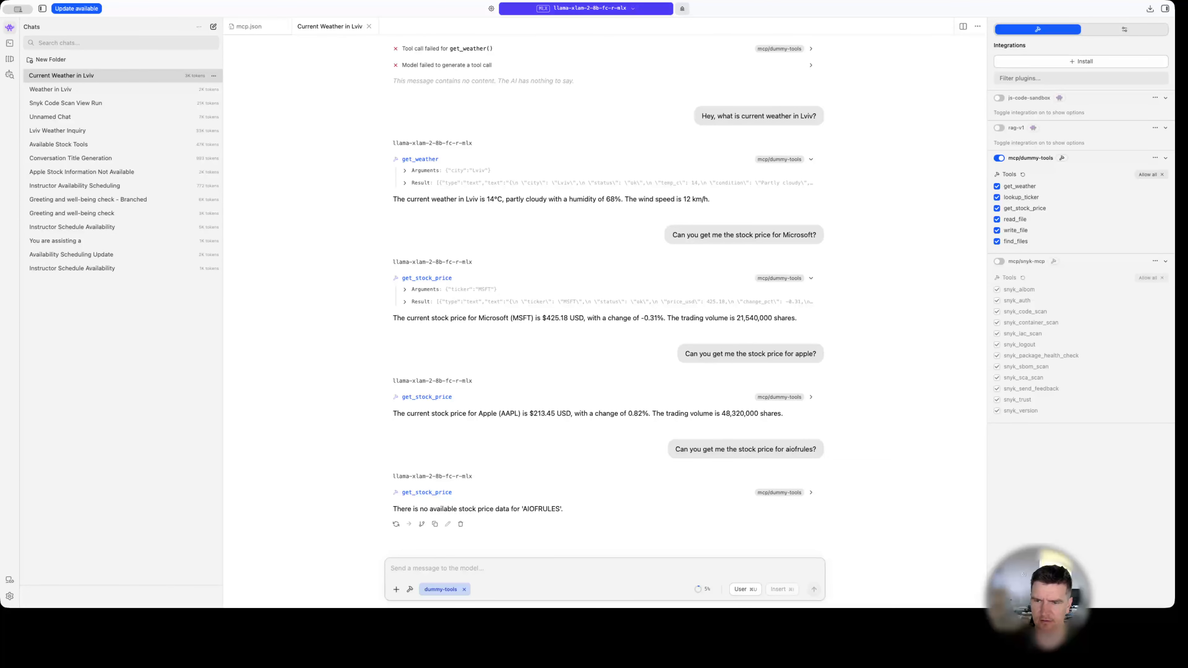
Send "Can you get me the stock price for aiofrules? Lookup the ticker first.".
key(super+Tab)
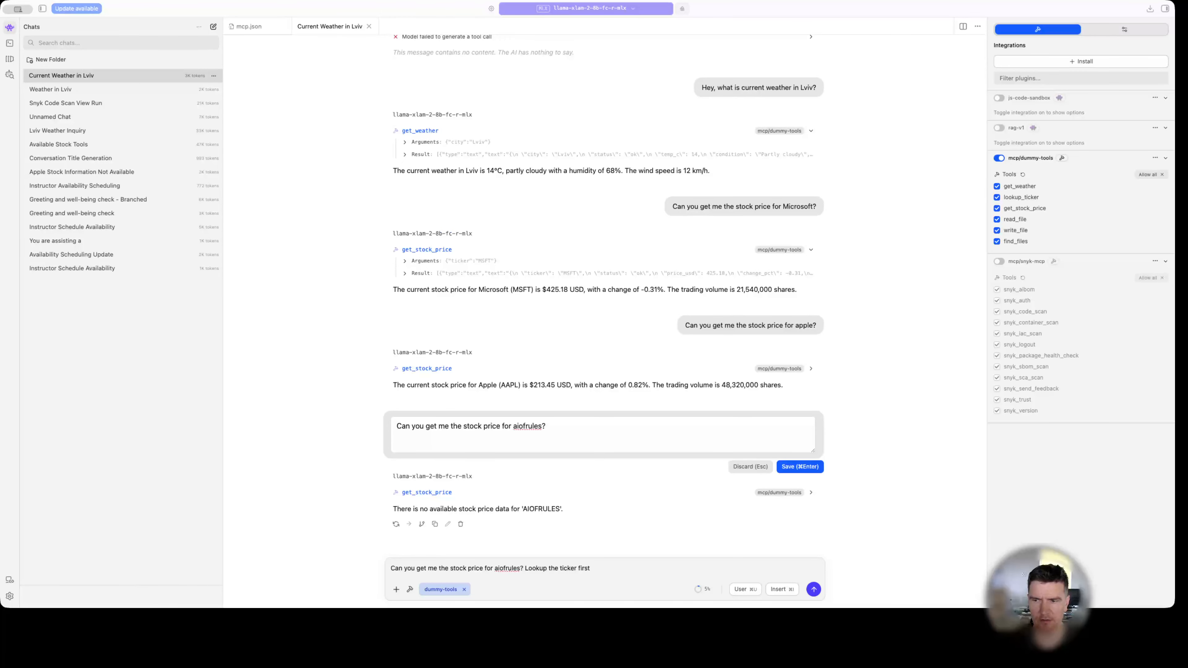
key(super+Tab)
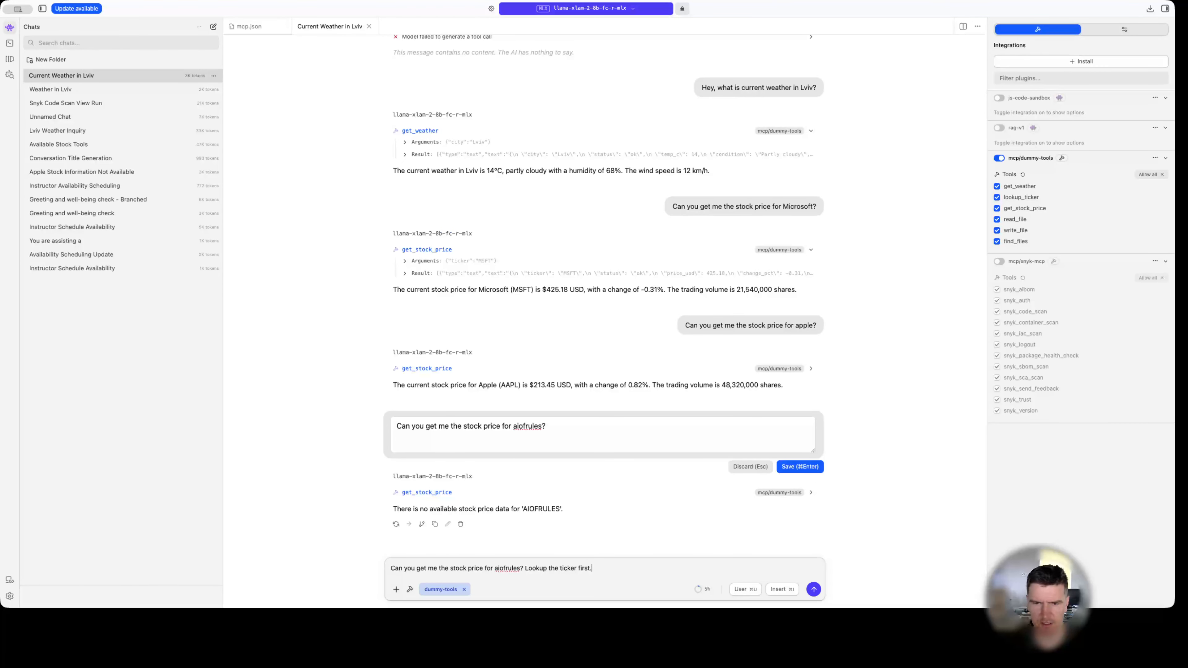
key(Return)
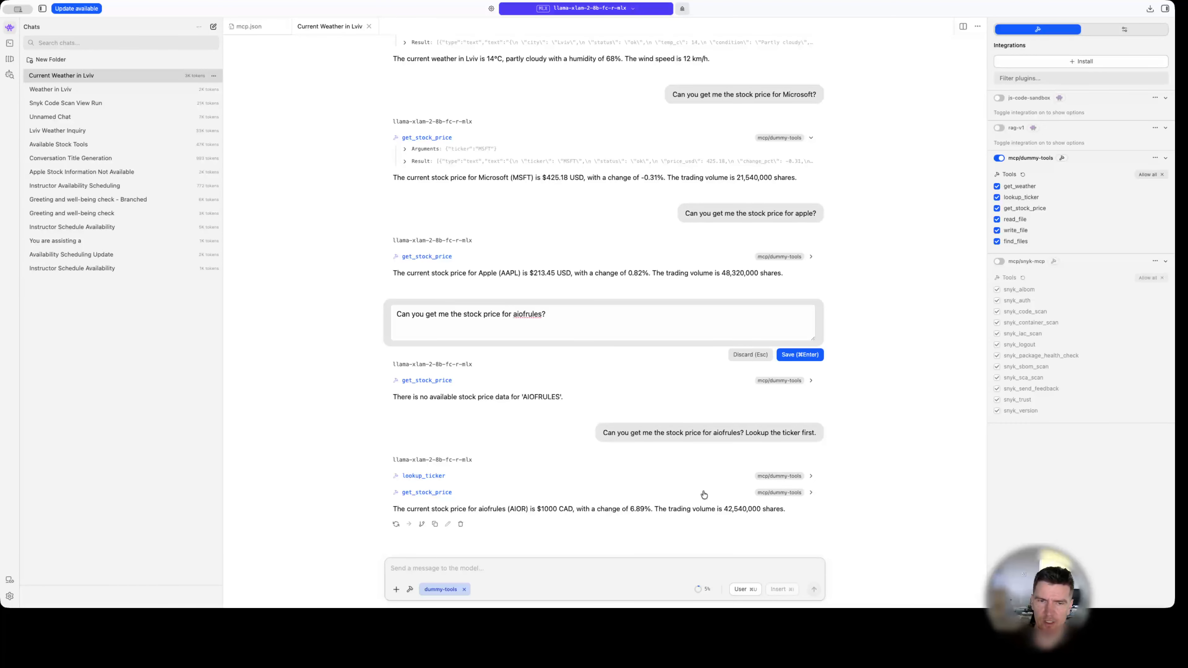
Expand the lookup_ticker and get_stock_price calls for aiofrules and check the reply's ticker, price, change and trading volume.
click(810, 477)
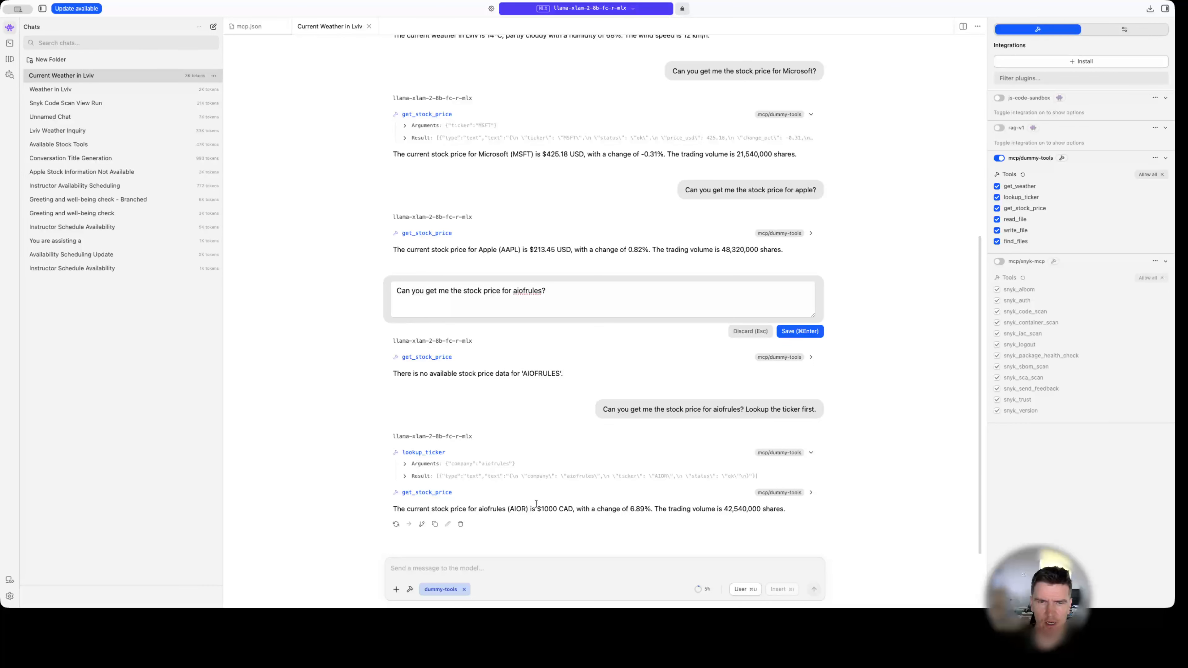
click(811, 493)
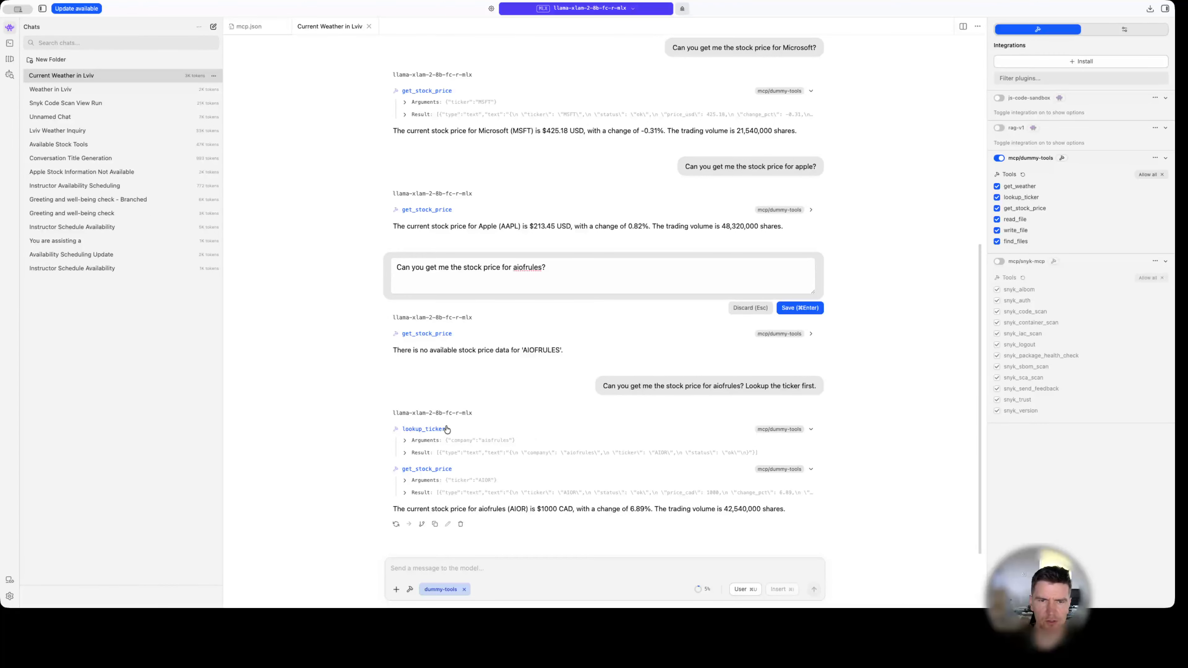
drag(443, 510, 601, 515)
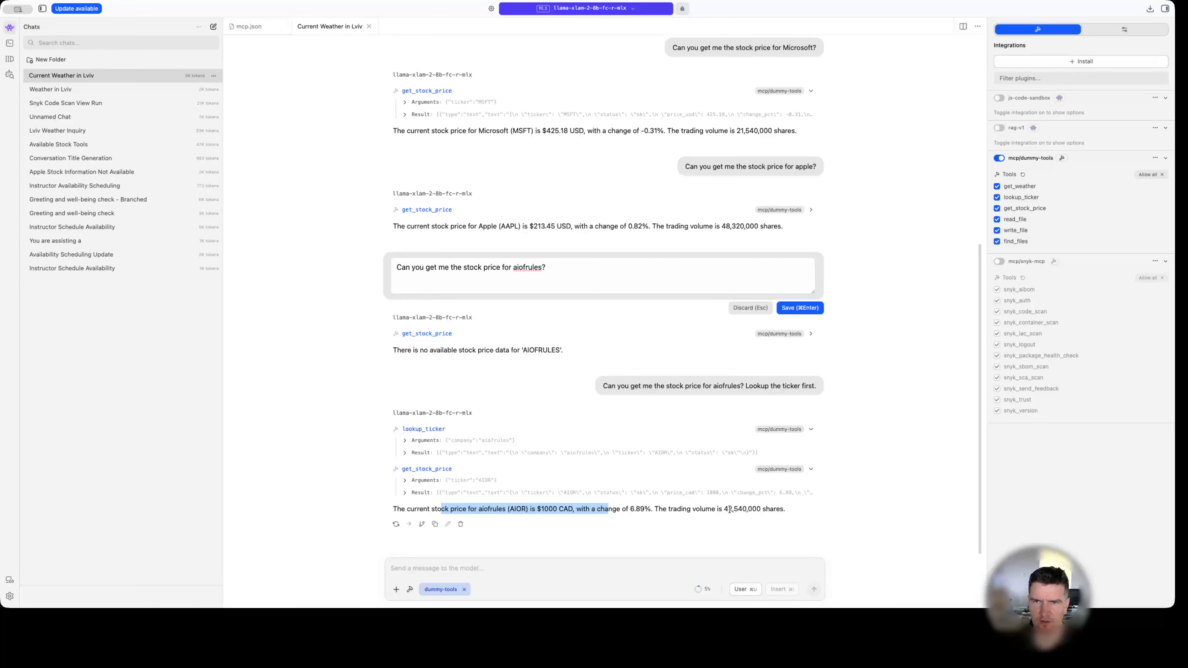
drag(709, 511, 755, 511)
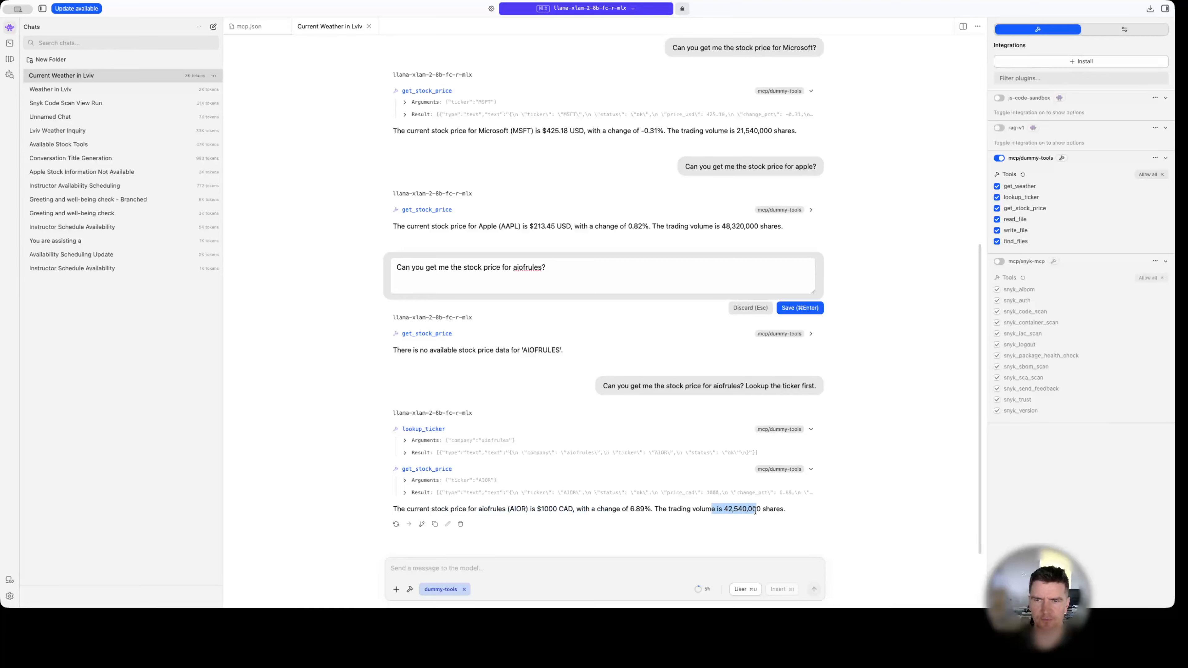
click(617, 510)
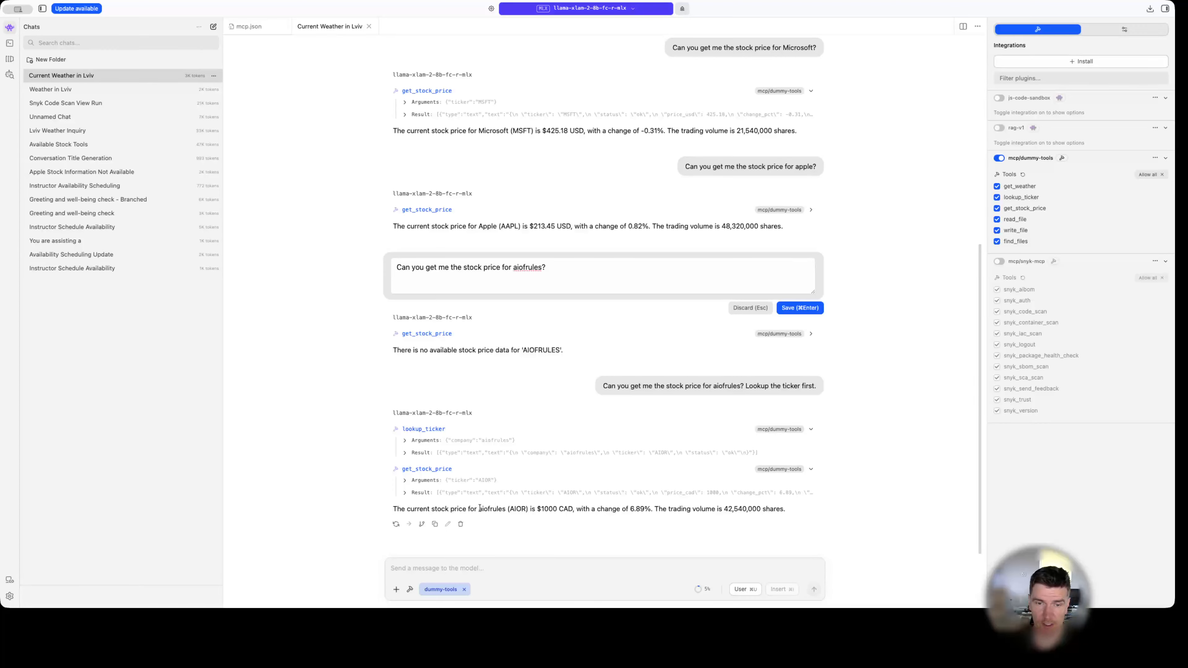
drag(478, 510, 528, 509)
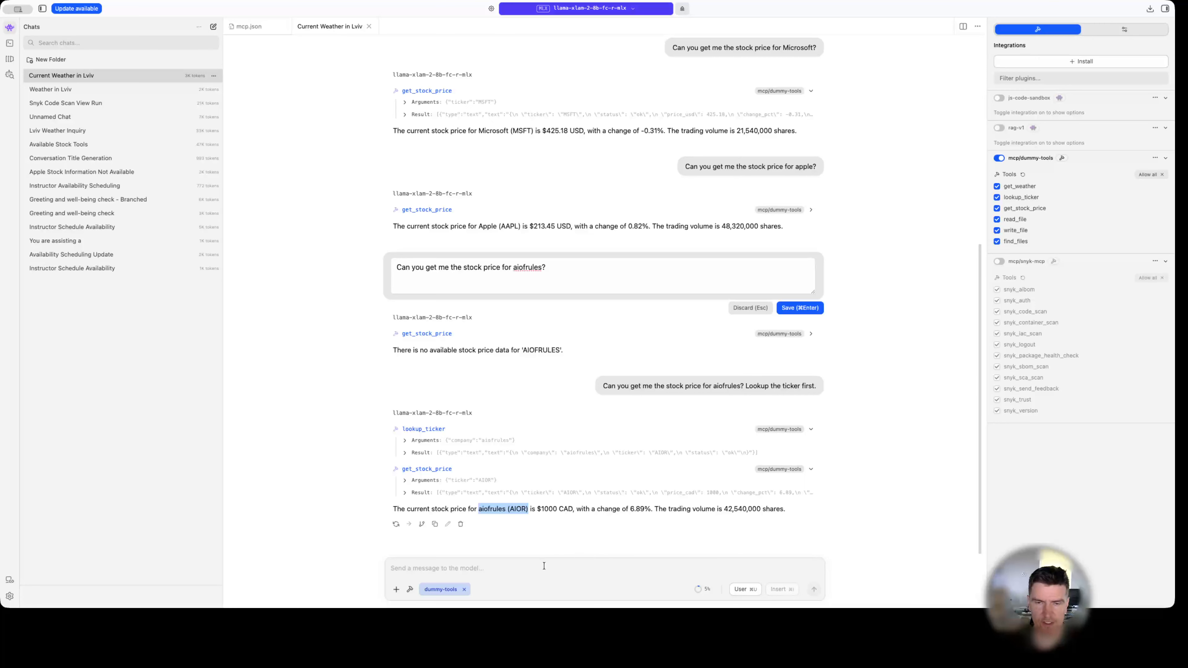
triple_click(578, 511)
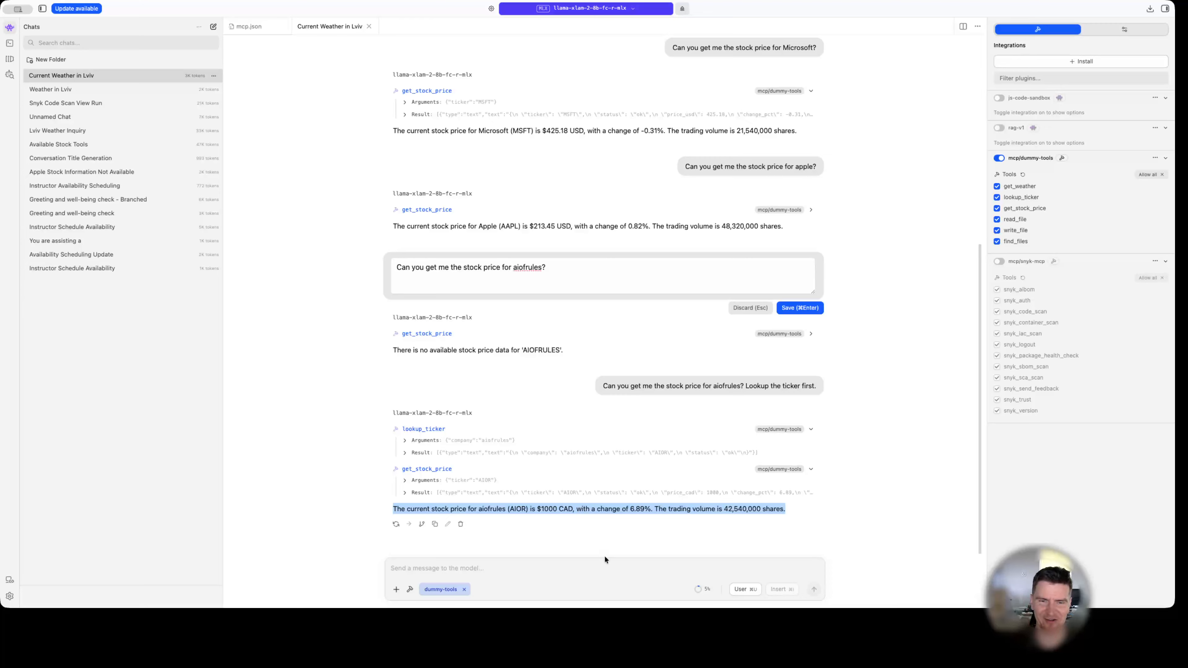
Send the message "Find all python files you can in working directory".
click(601, 566)
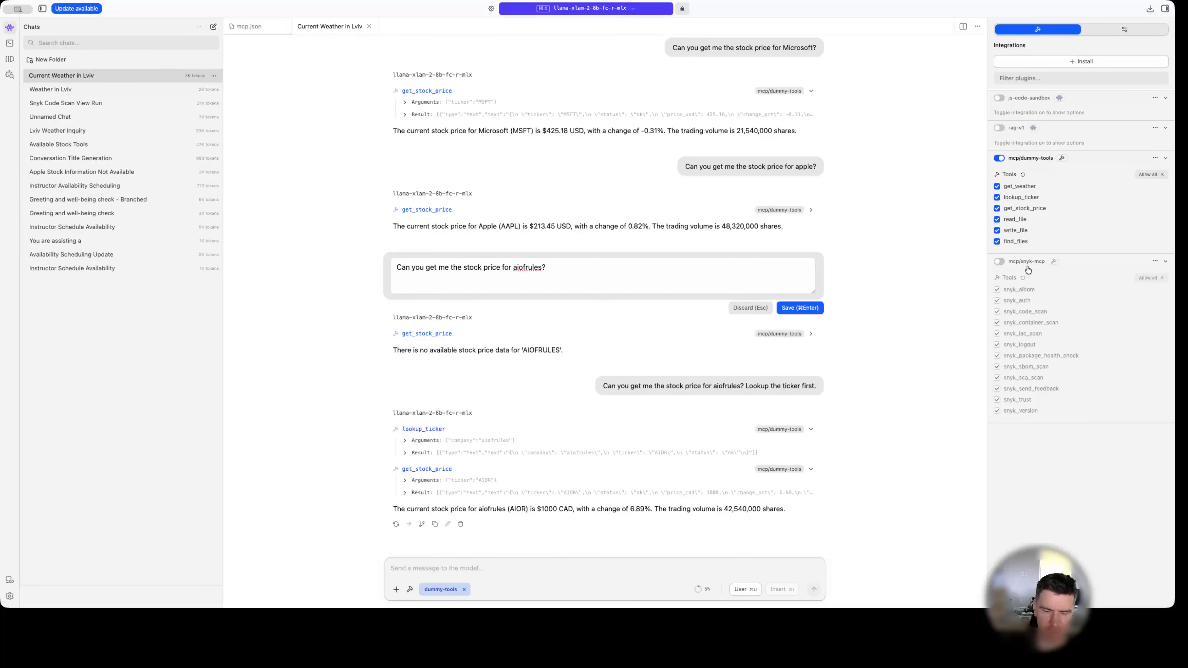
text(Find all p)
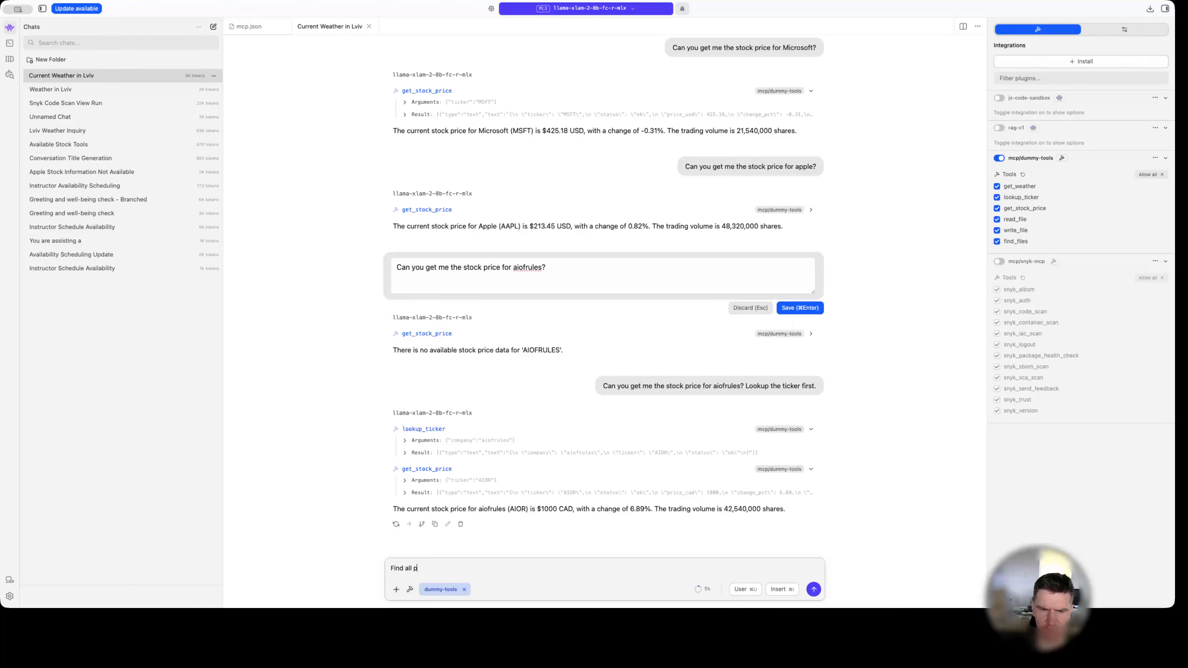
text(ython files you can in)
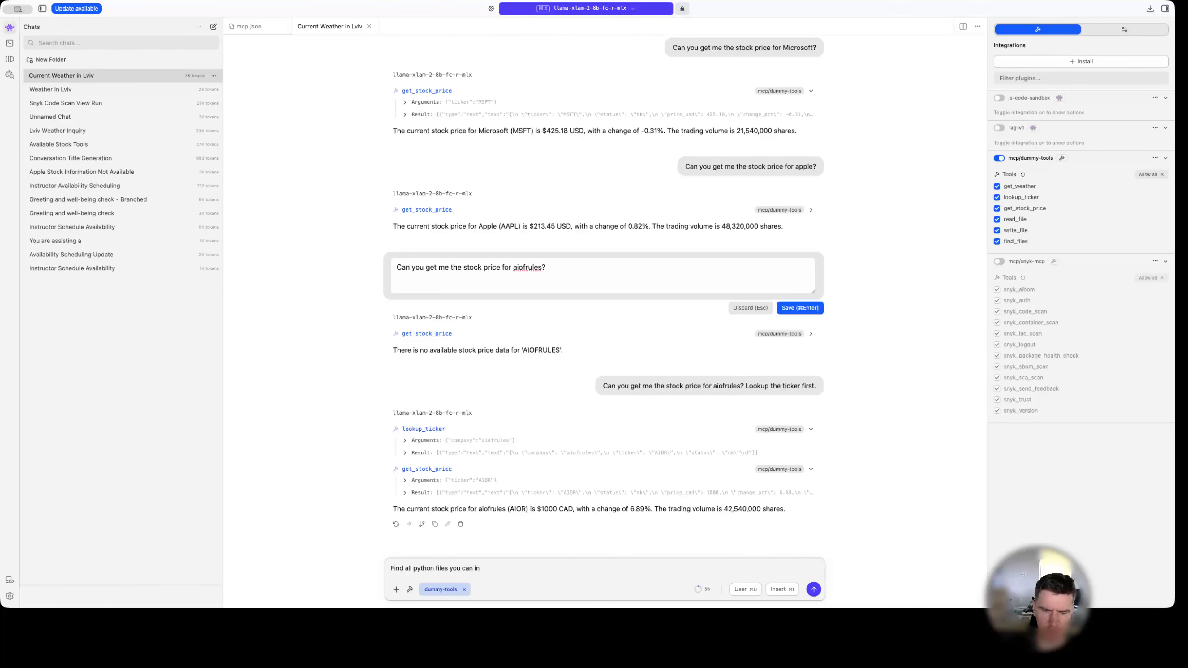
text( working direct)
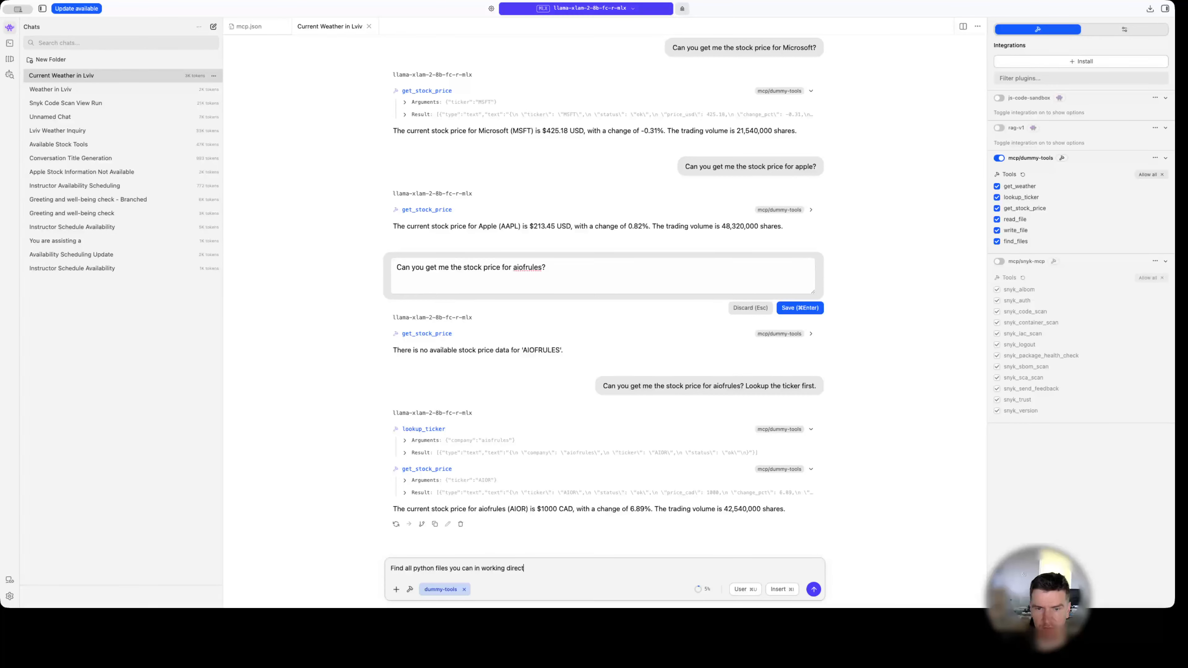
text(ory)
key(Return)
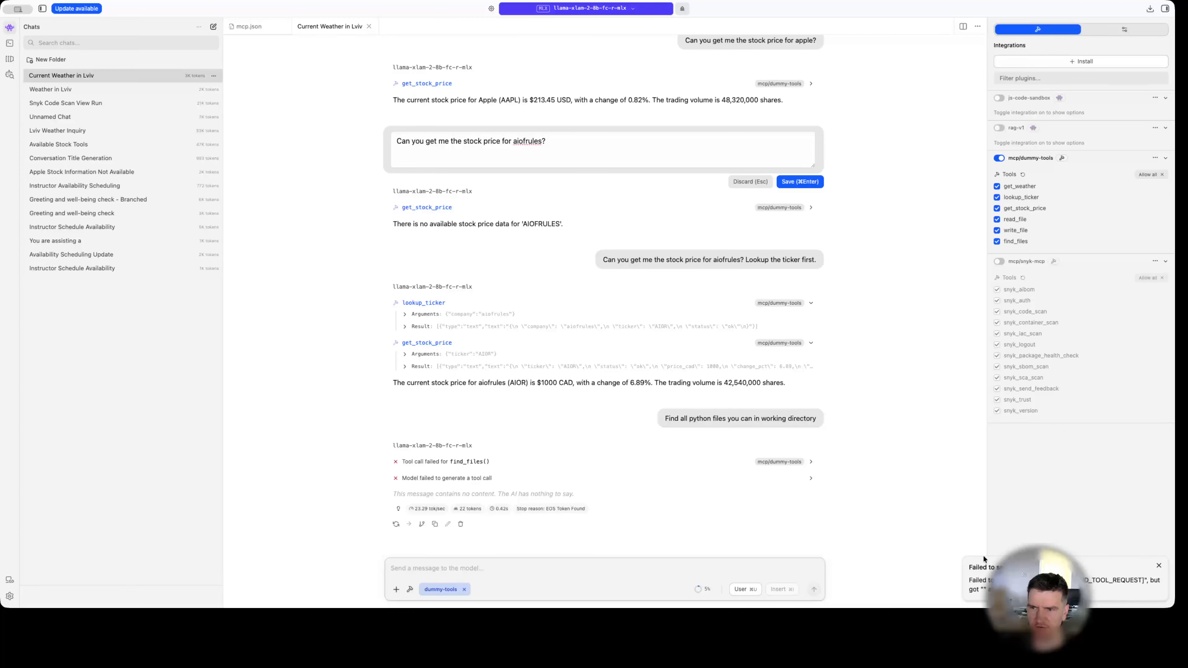
Expand the failed find_files call and the tool-call generation error to read their details, and dismiss the error notification.
click(814, 460)
click(501, 478)
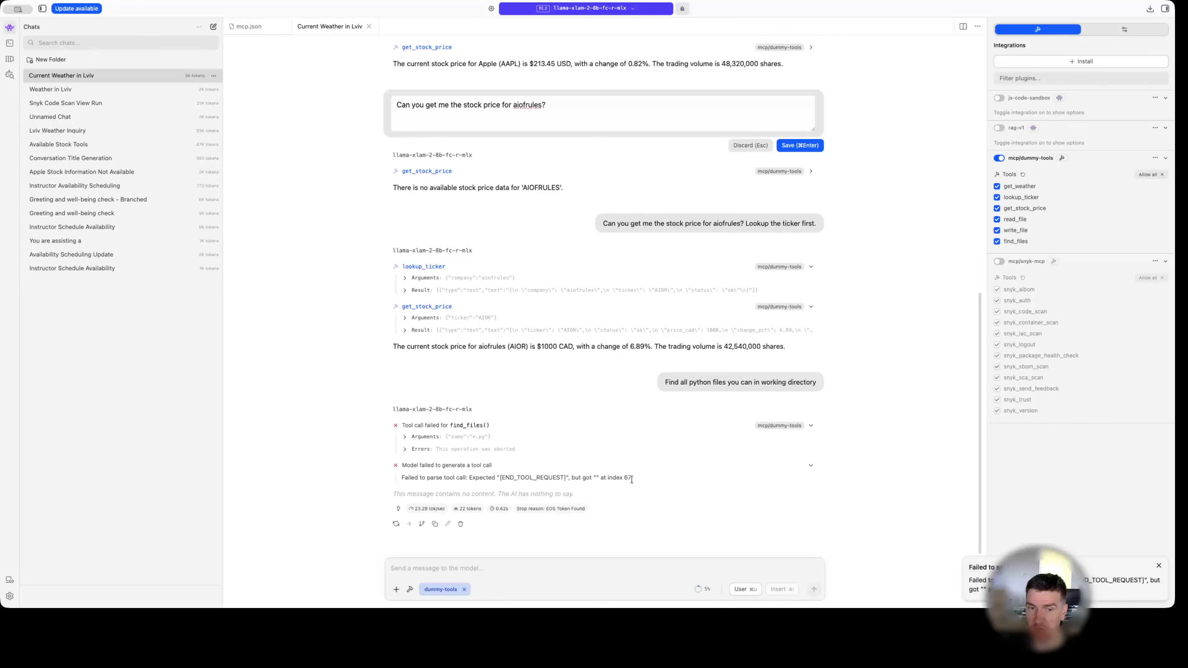
click(1159, 568)
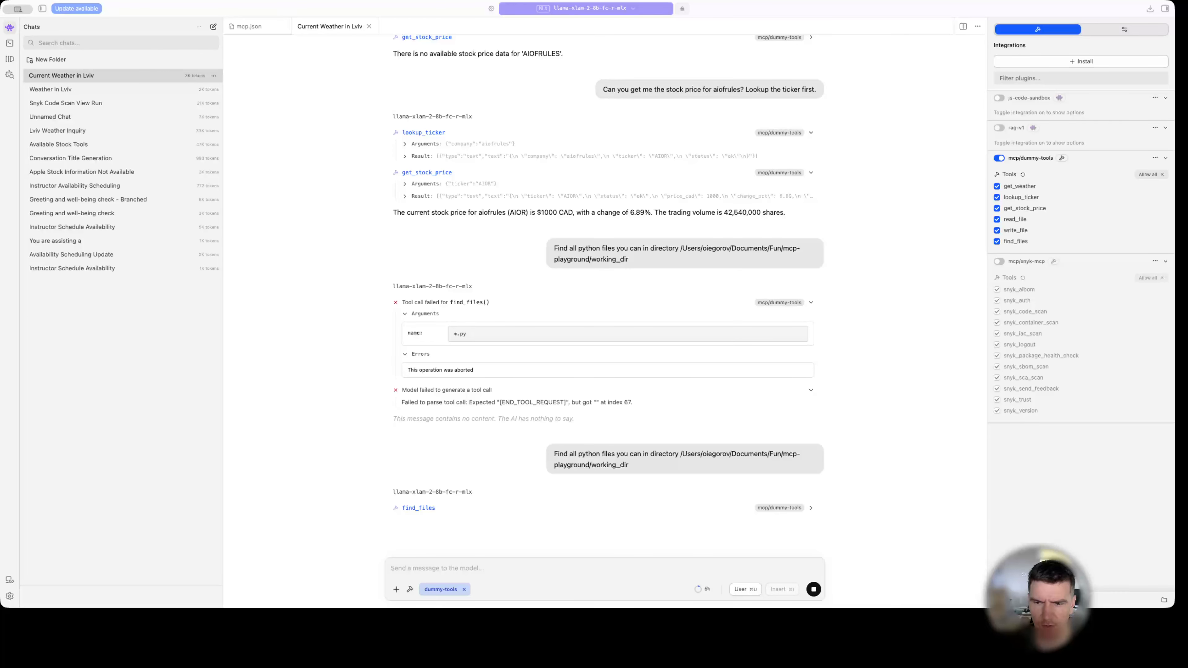
Check the working_dir path in the resent Python file question and inspect the arguments and result of its find_files call.
key(super+Tab)
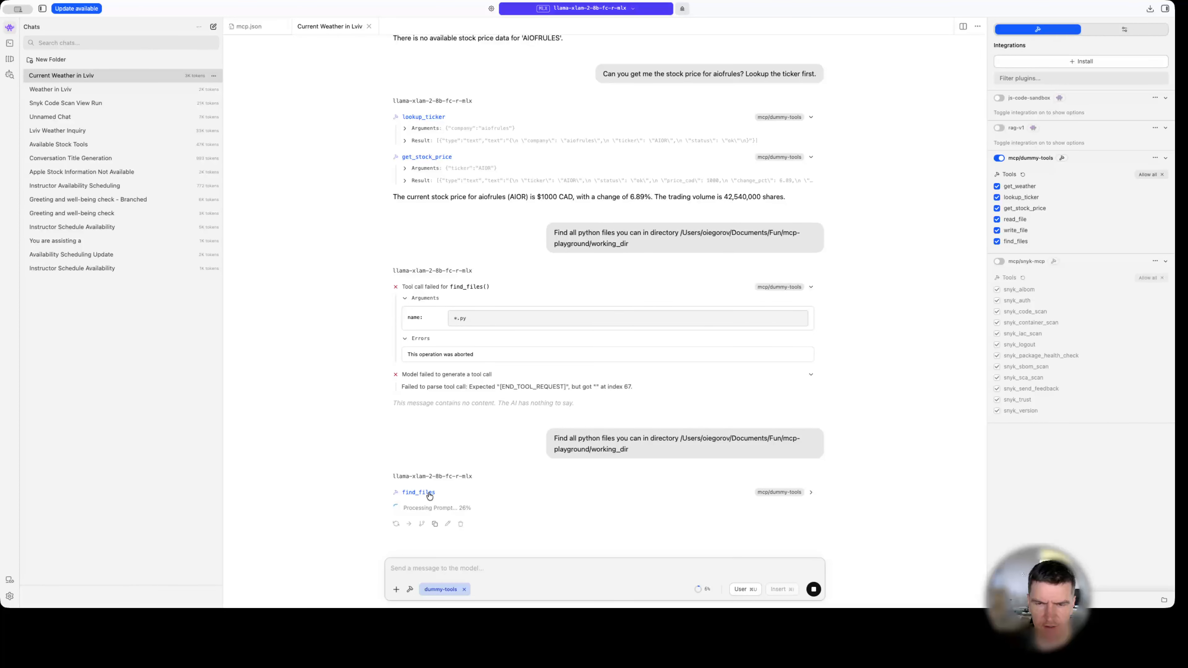
drag(679, 438, 680, 448)
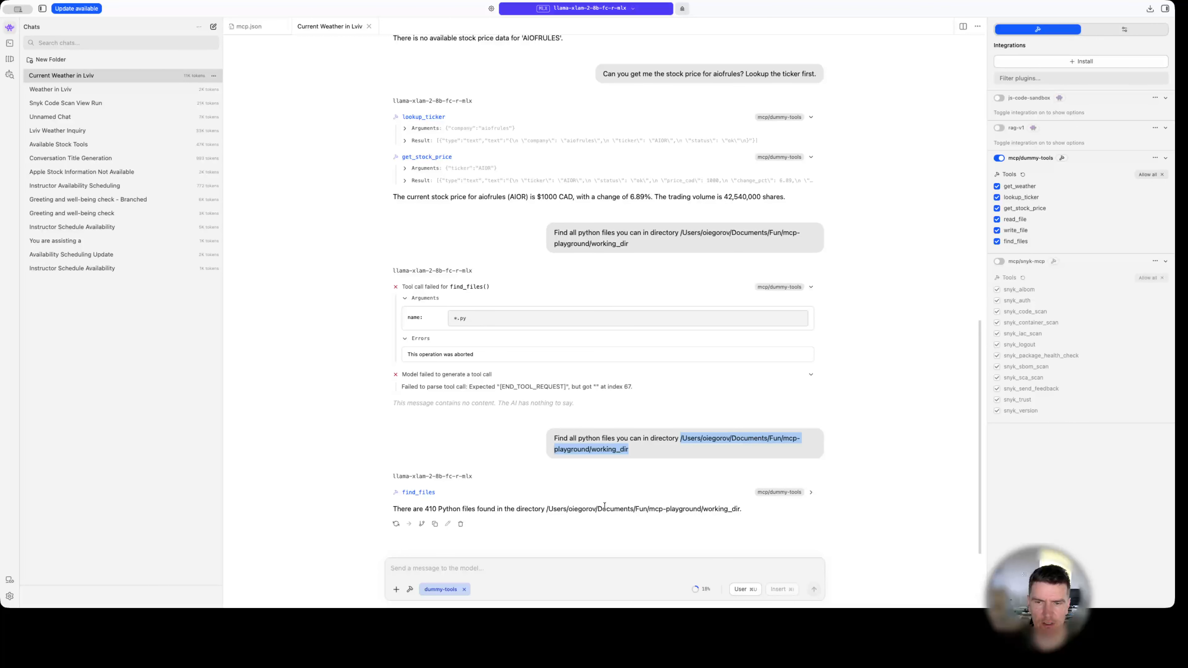
click(433, 493)
click(613, 493)
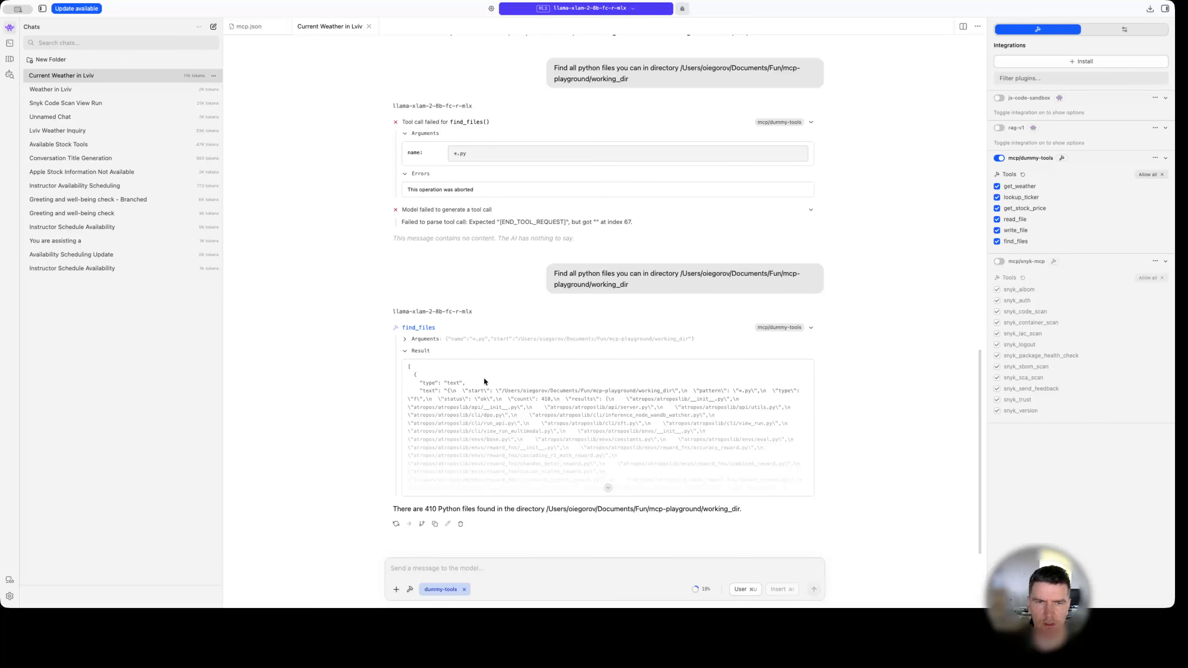
click(405, 352)
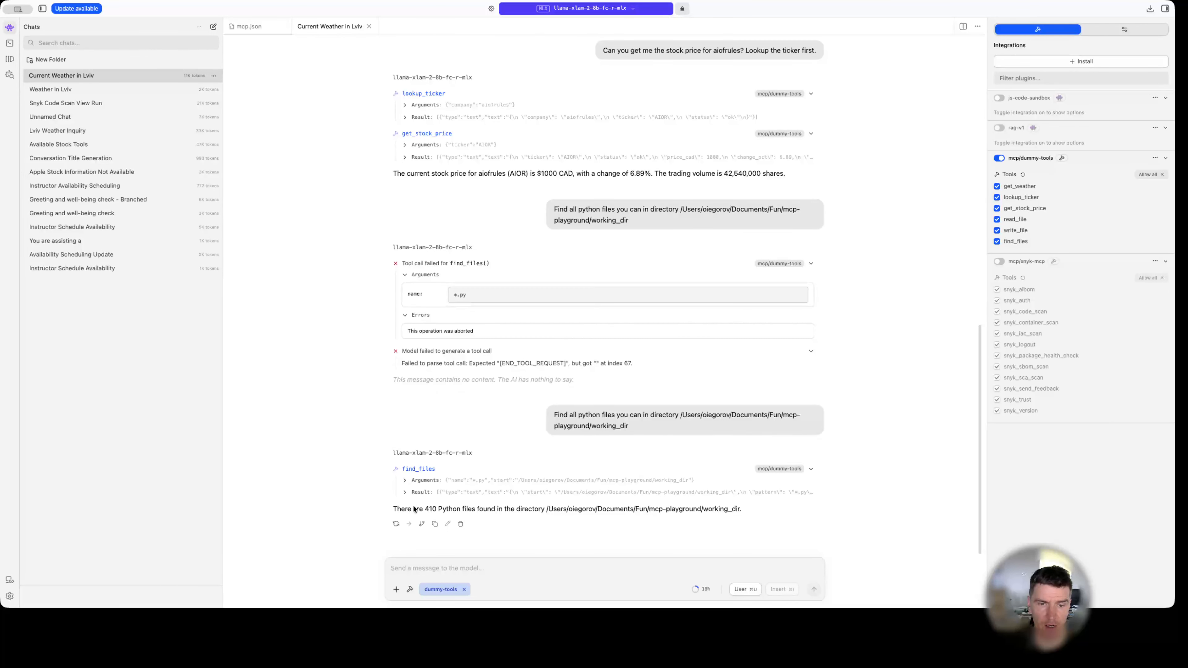
Send the message "Read a first 2 files you found during your search and tell me number of lines per file".
click(435, 569)
text(Read a)
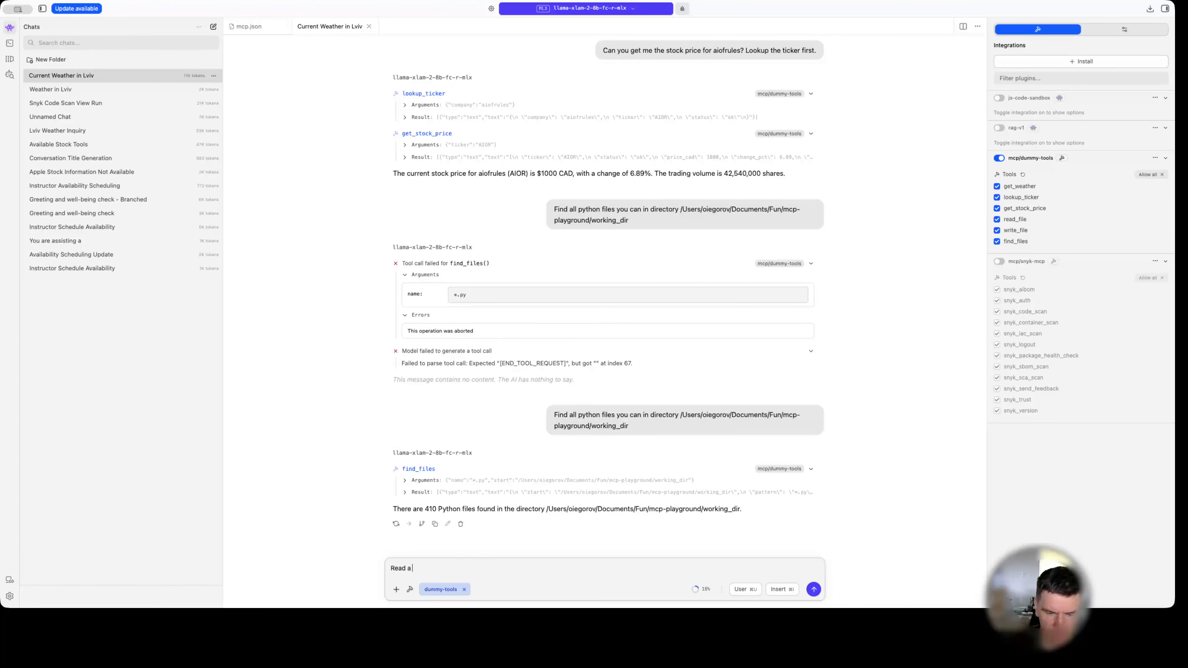
text( first 2 files you)
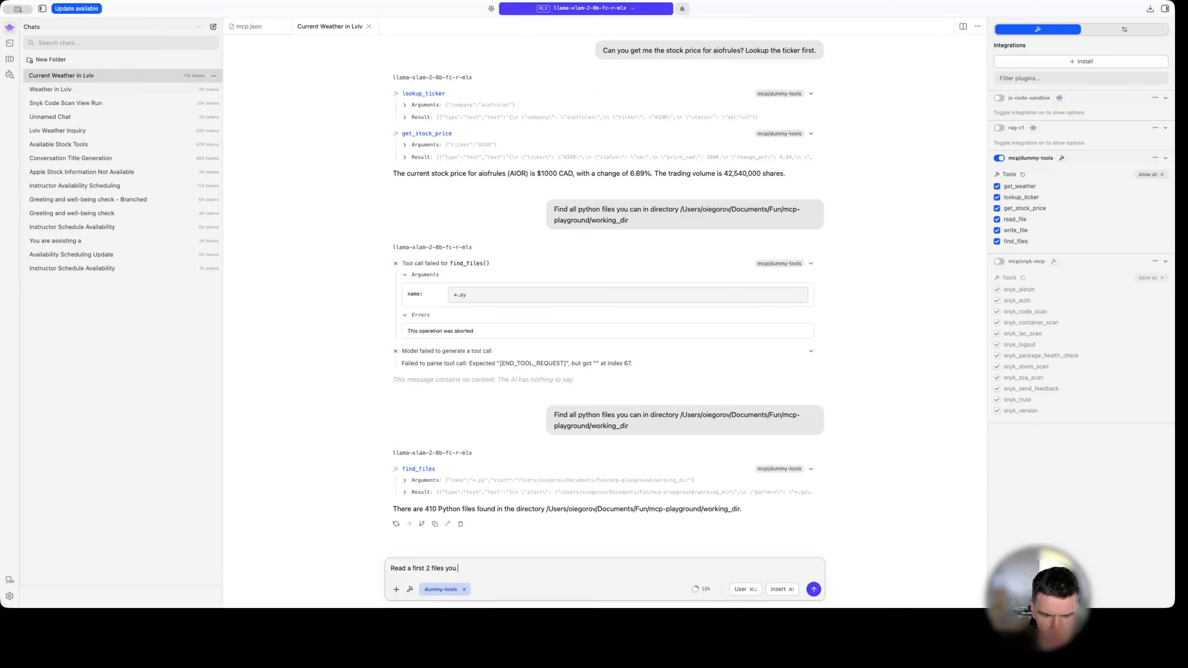
text( found during y)
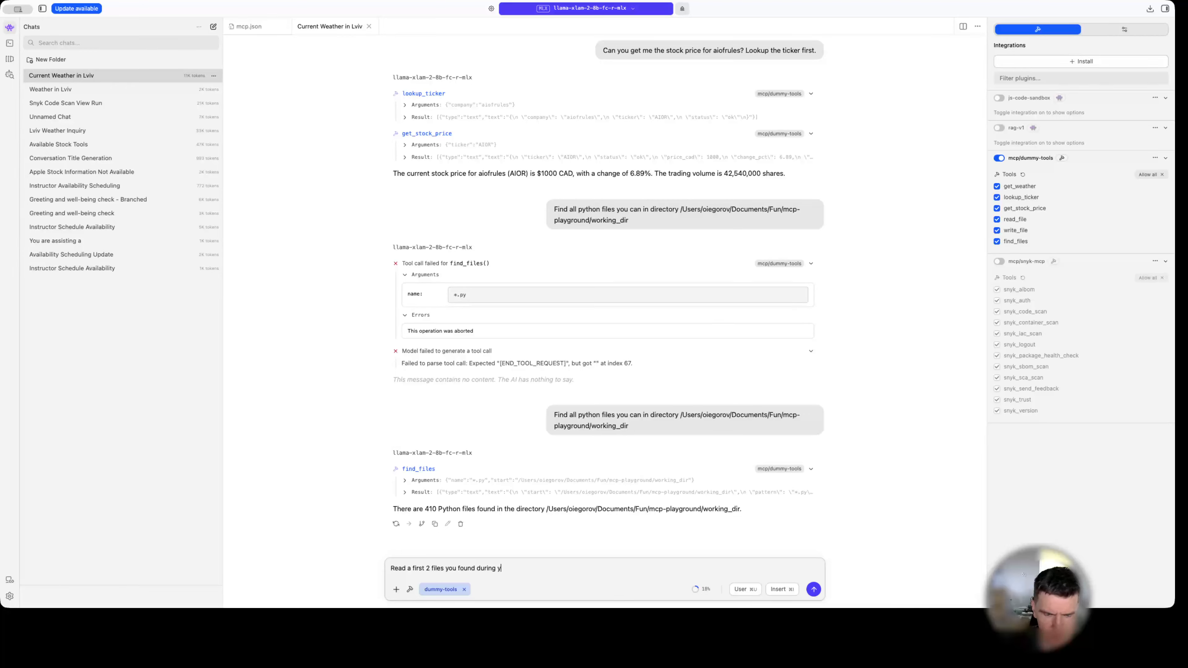
text(our search and tell me number ofl ine s)
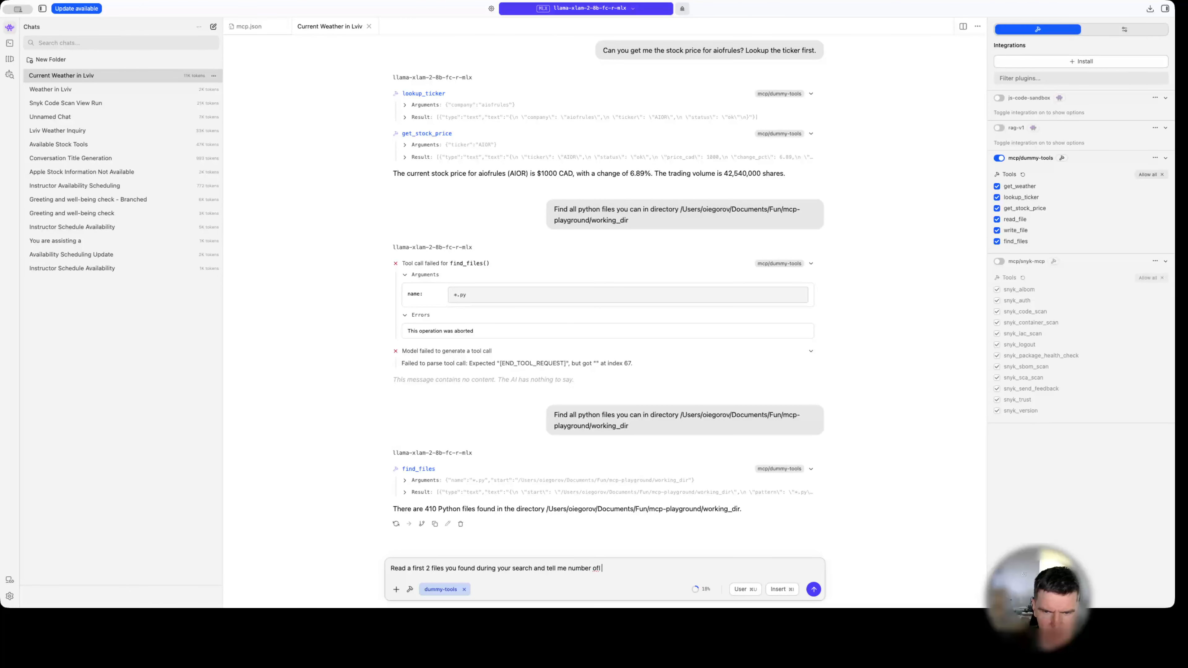
key(BackSpace)
key(BackSpace)
key(BackSpace)
key(BackSpace)
text(lines per f)
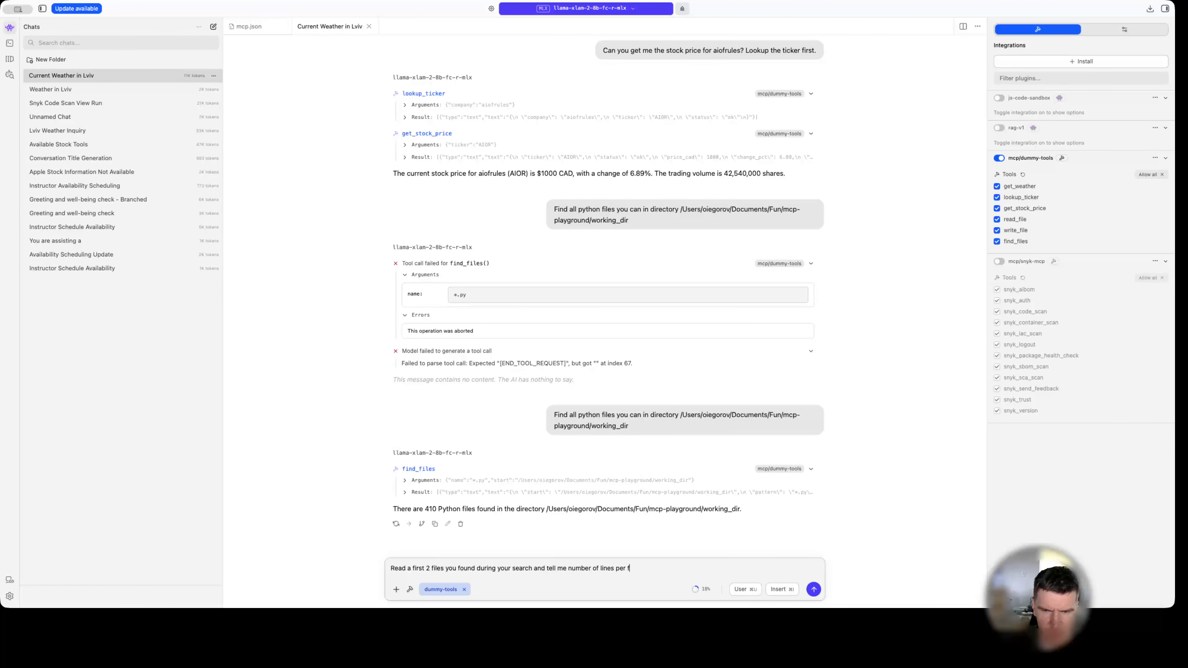
text(ile)
key(Return)
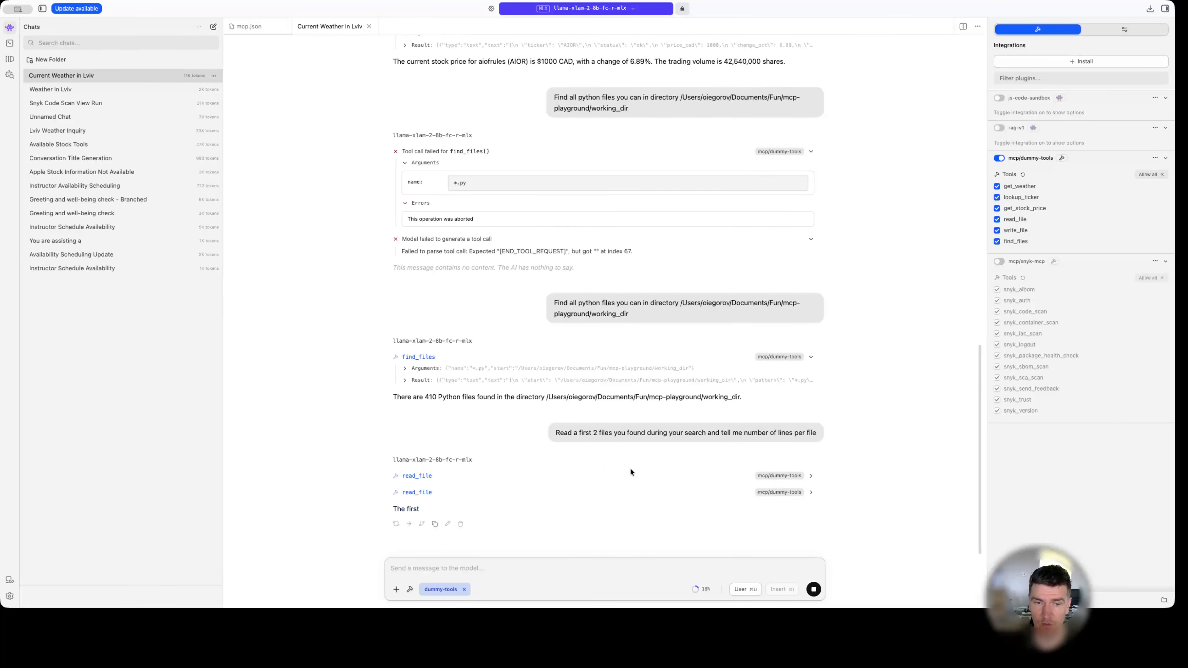
Expand both read_file calls to check their path arguments, and review the line counts given in the reply.
click(435, 476)
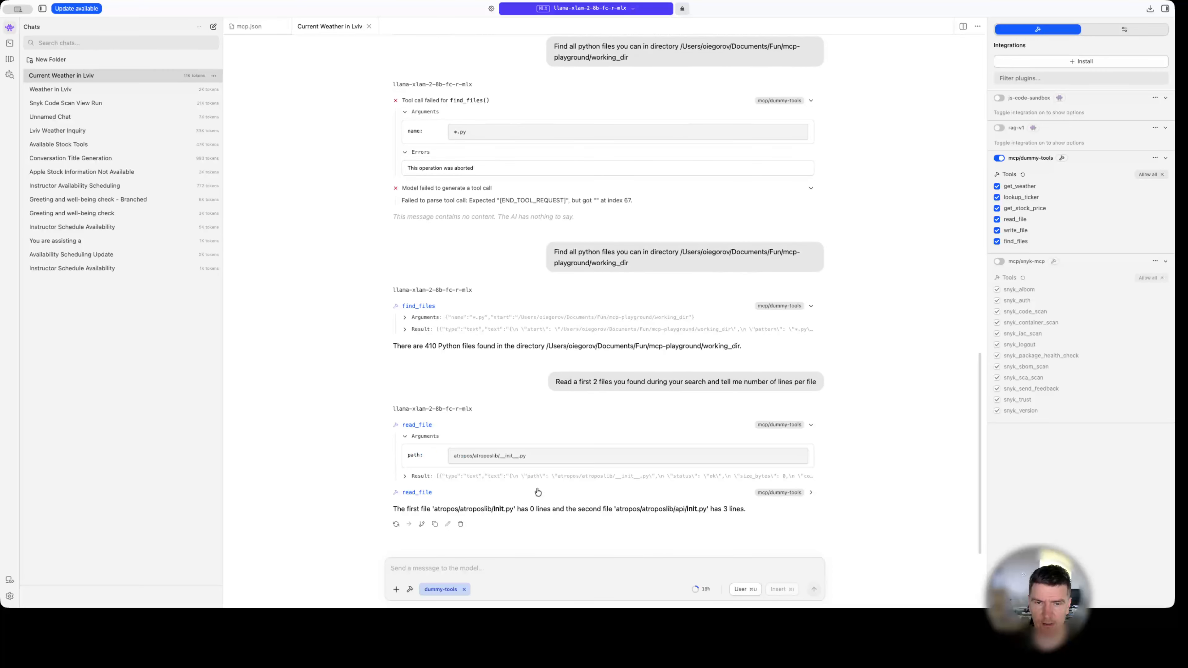
click(533, 491)
click(523, 482)
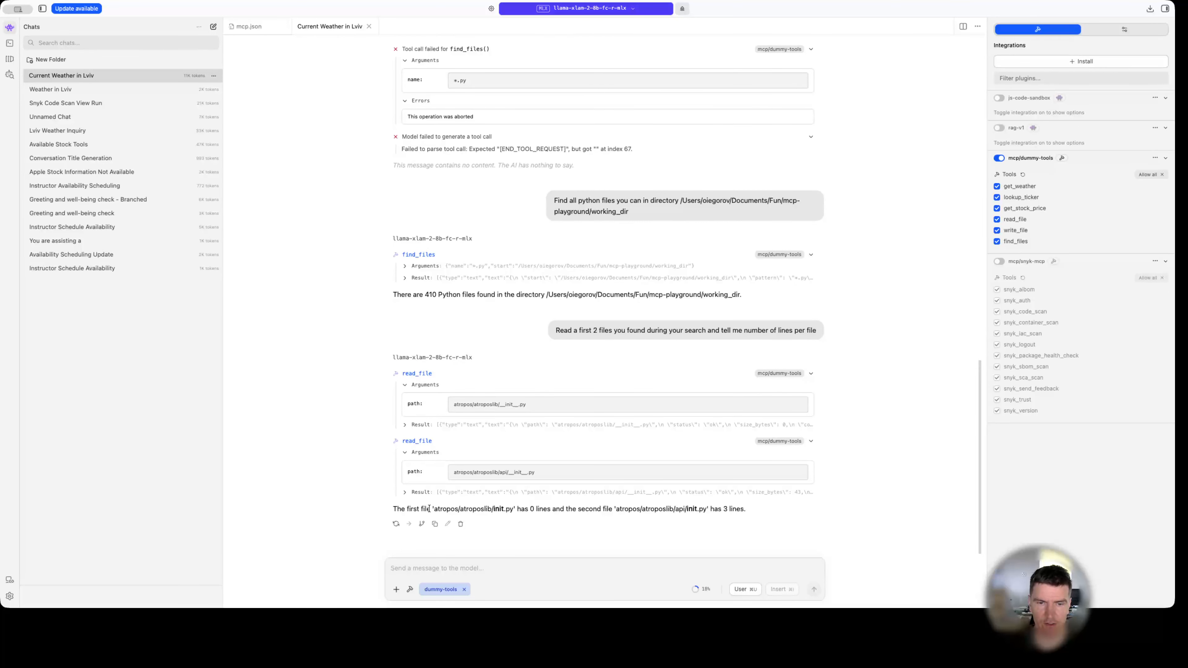
drag(417, 509, 551, 509)
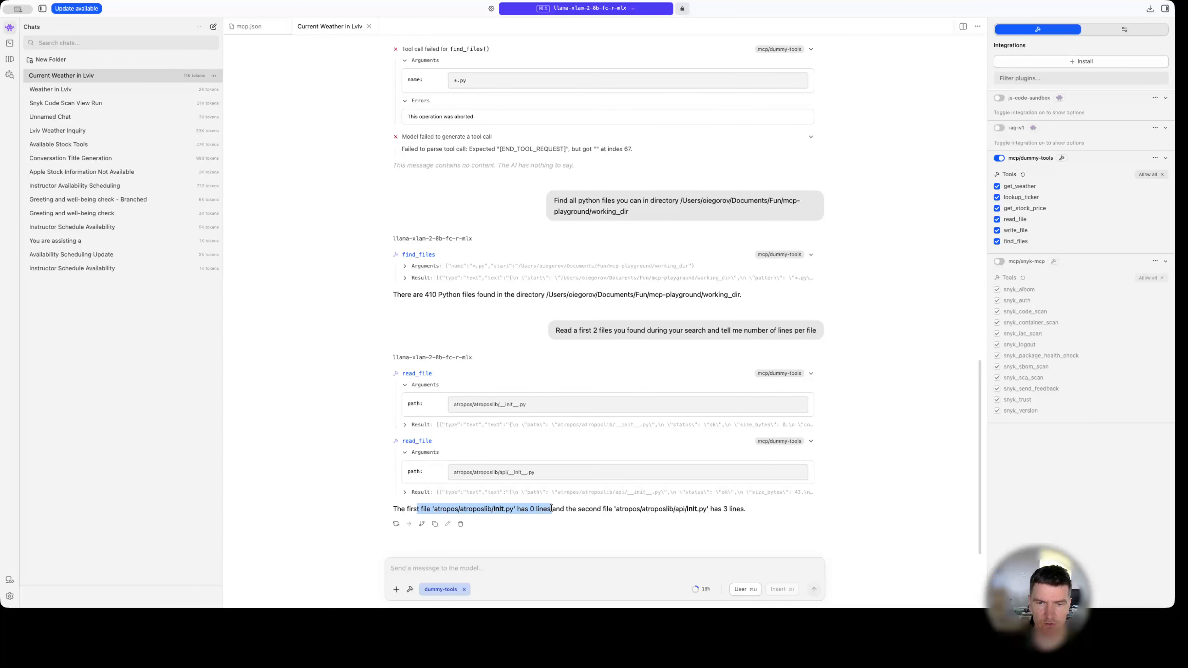
drag(744, 510, 696, 510)
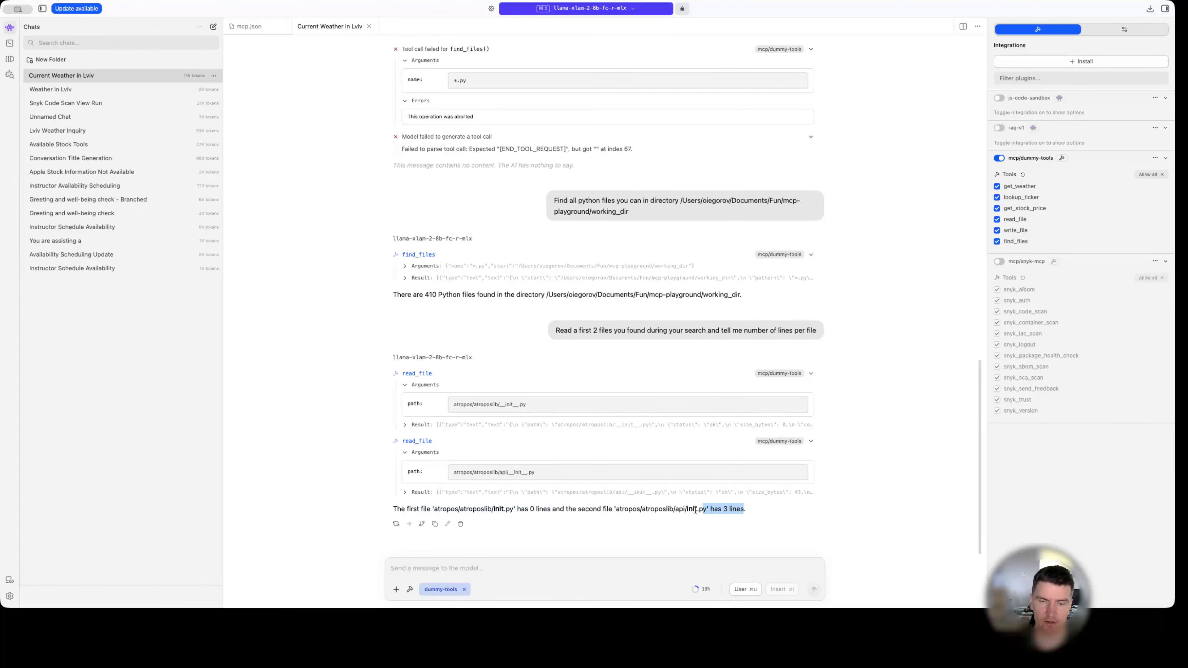
Paste and send the request for a Python fibonacci solver from 10 to 1000 that outputs a RANGE MISS error for numbers outside the range.
click(588, 575)
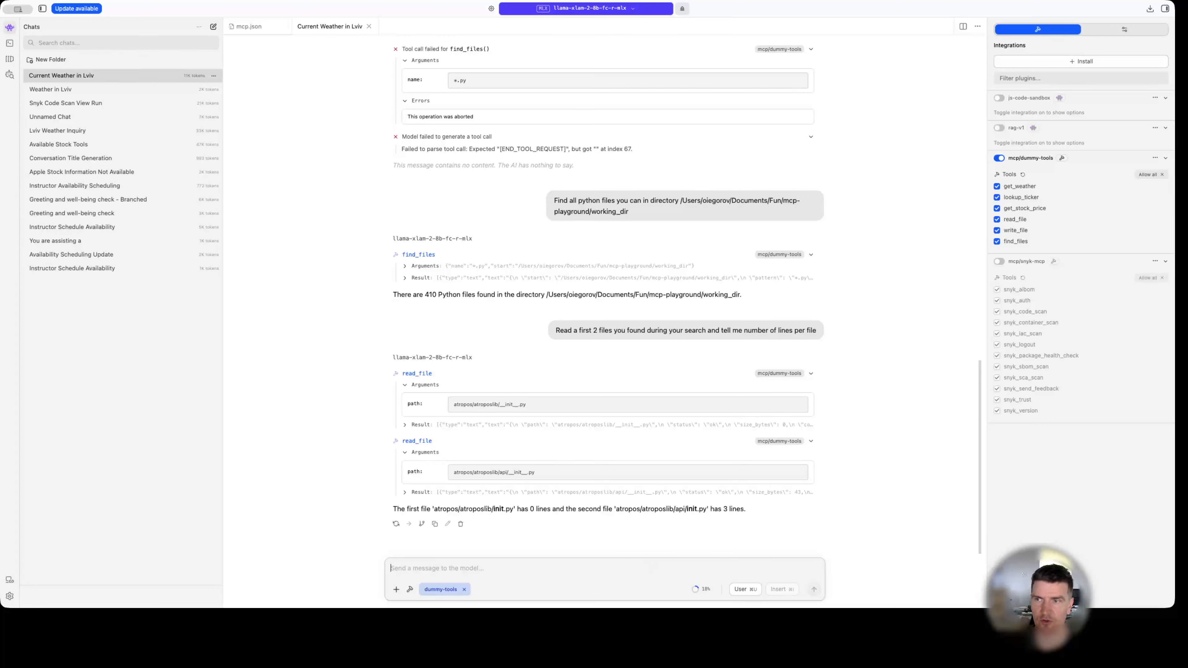
key(super+Tab)
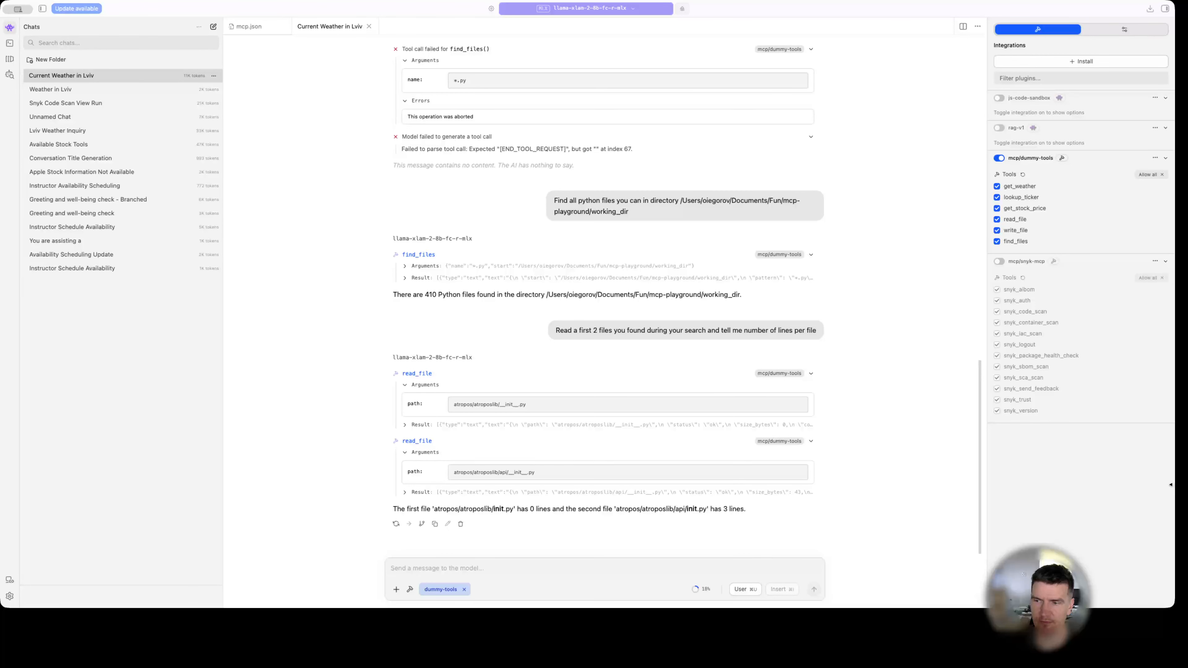
text(you know, need a fibonacci solver from 10 to 1000, if a calculation is requested for a number outside with range - output a RANGE MISS error. Python, of course)
Inspect the error details of a failed tool call in the fibonacci reply, and stop the generation.
click(811, 470)
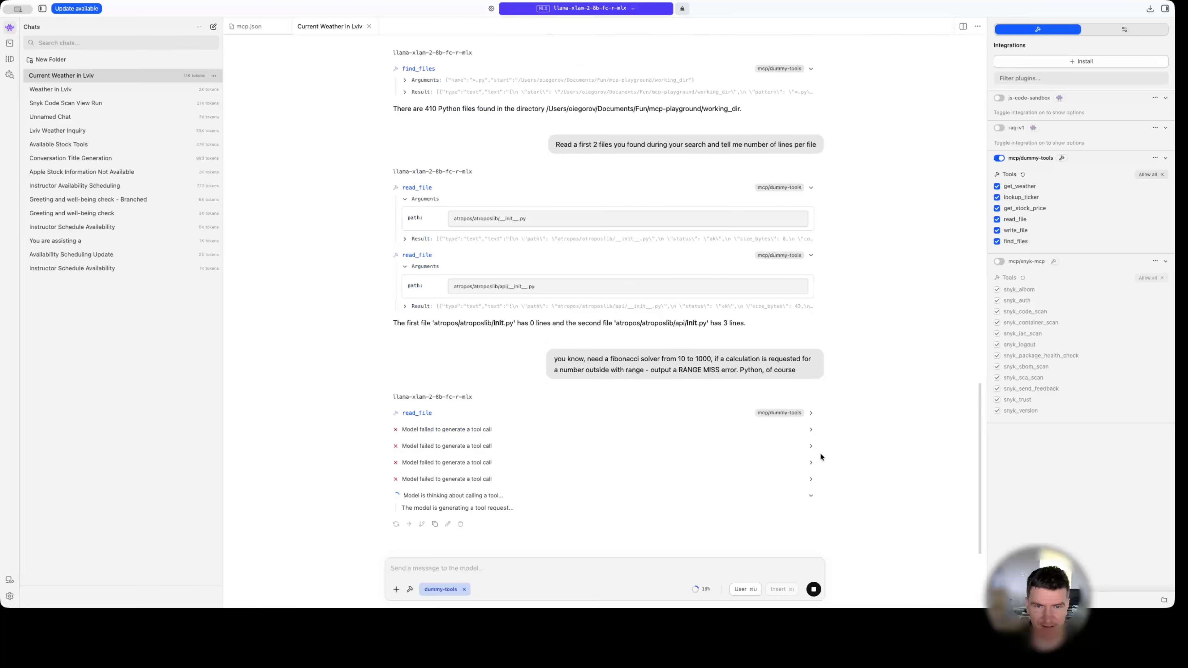
click(811, 442)
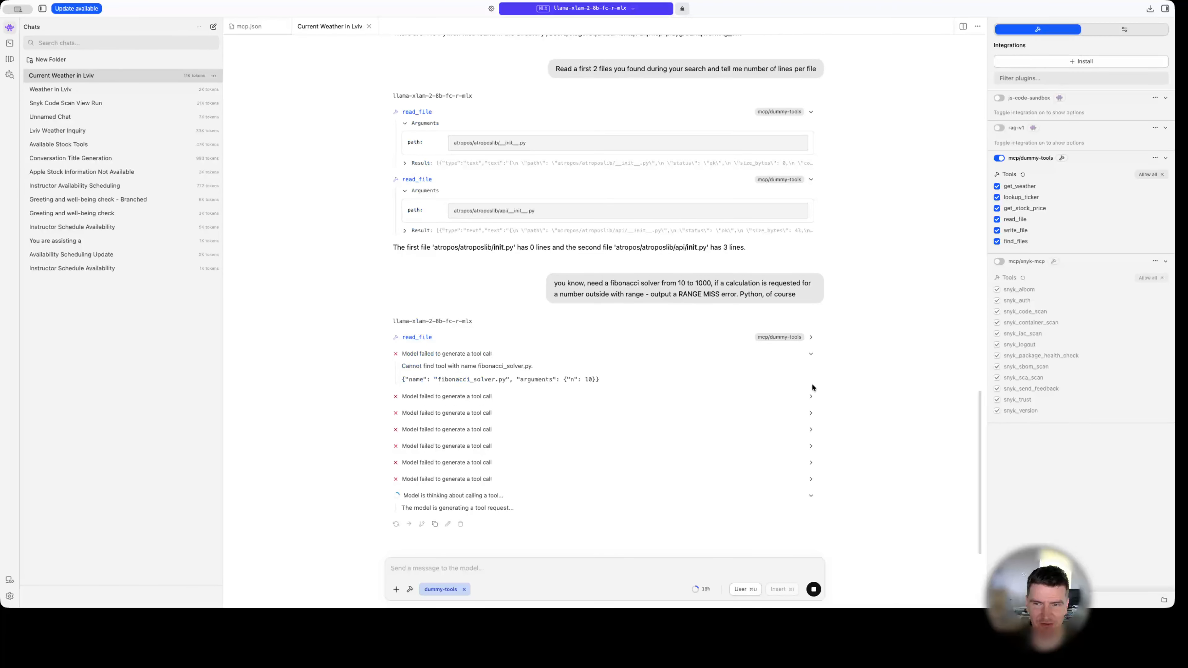
click(811, 367)
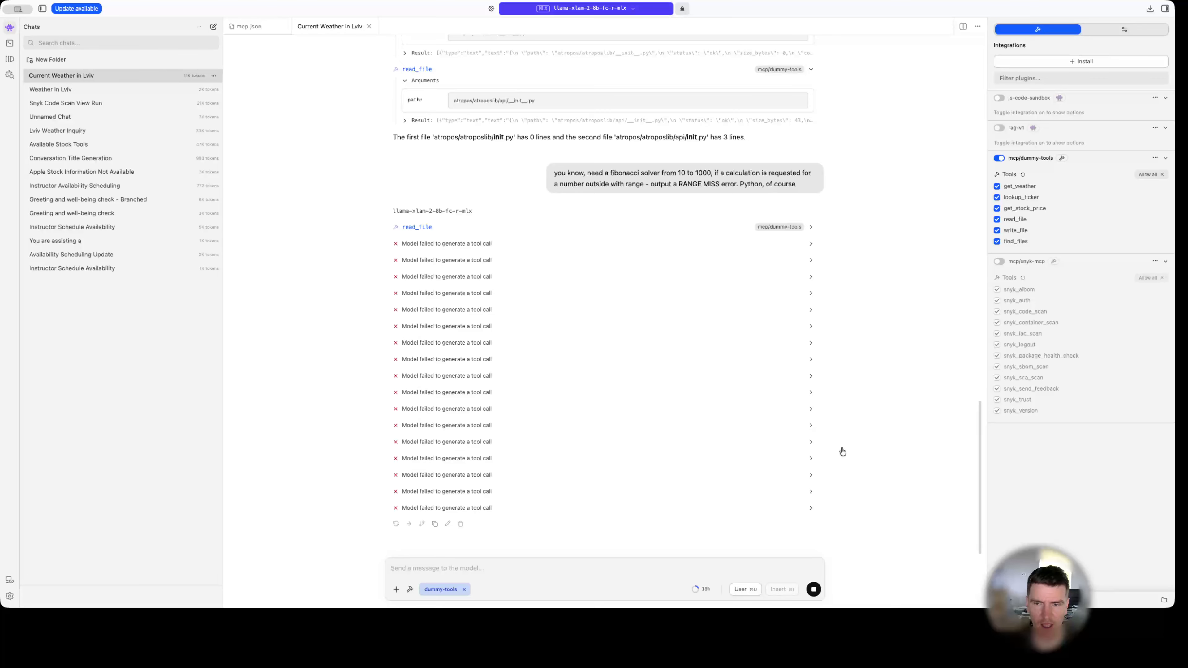
click(814, 590)
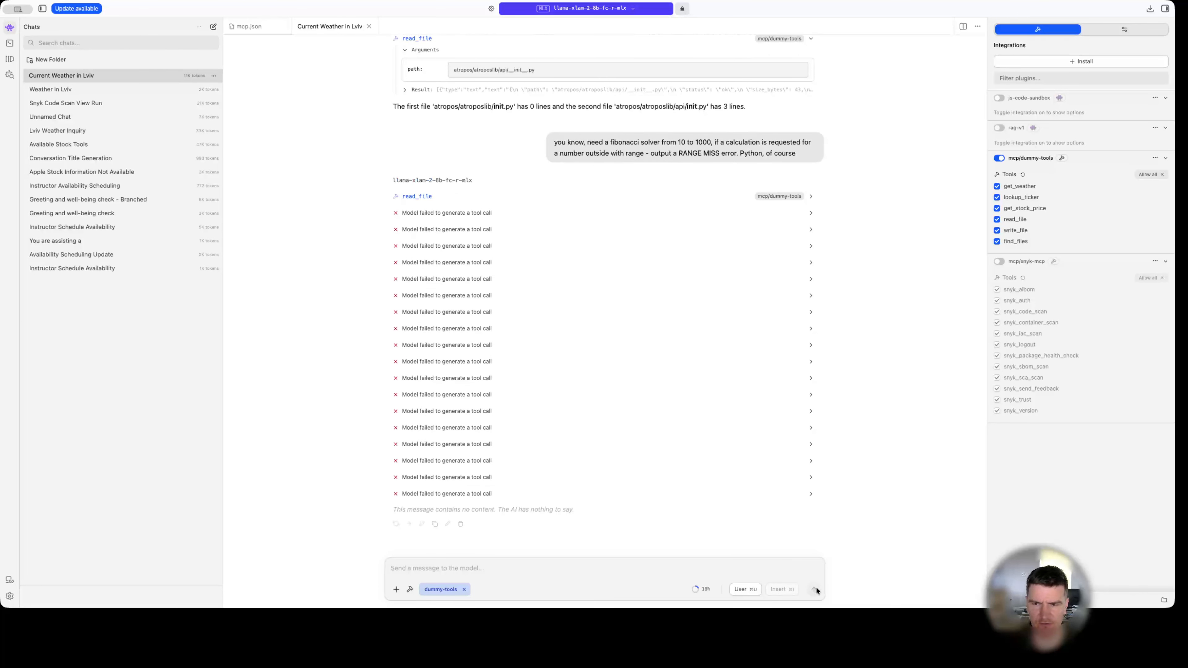
Expand several failed tool calls in the stopped fibonacci reply, including the last one, and examine the requested tool names, arguments and errors.
click(811, 478)
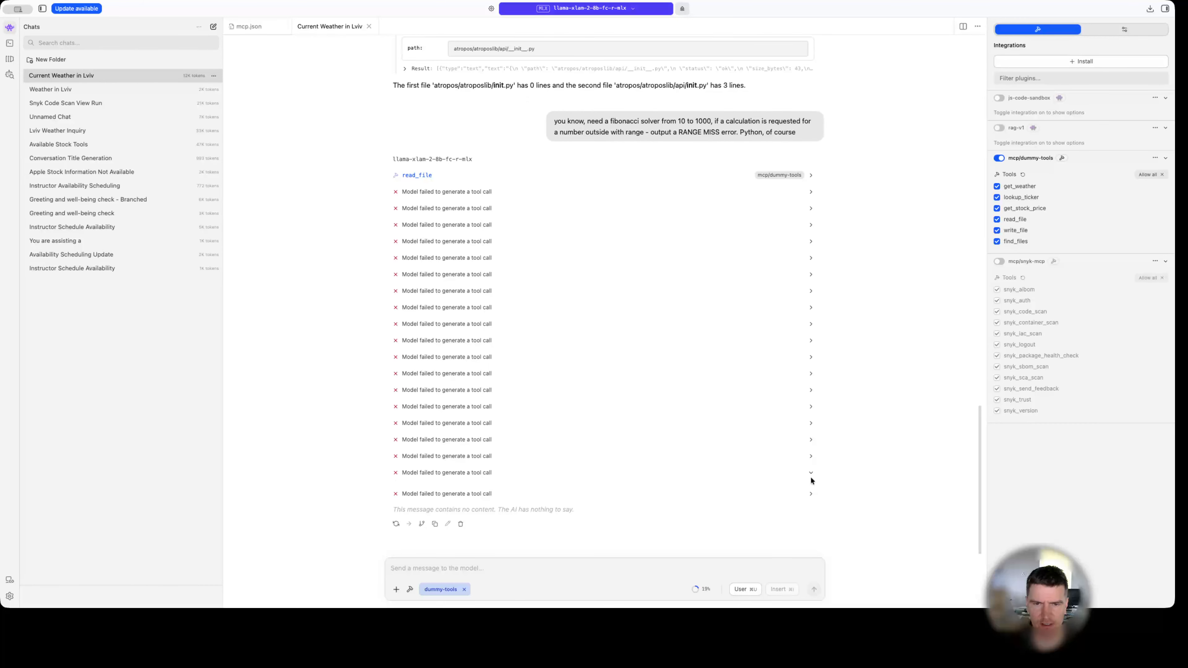
click(813, 438)
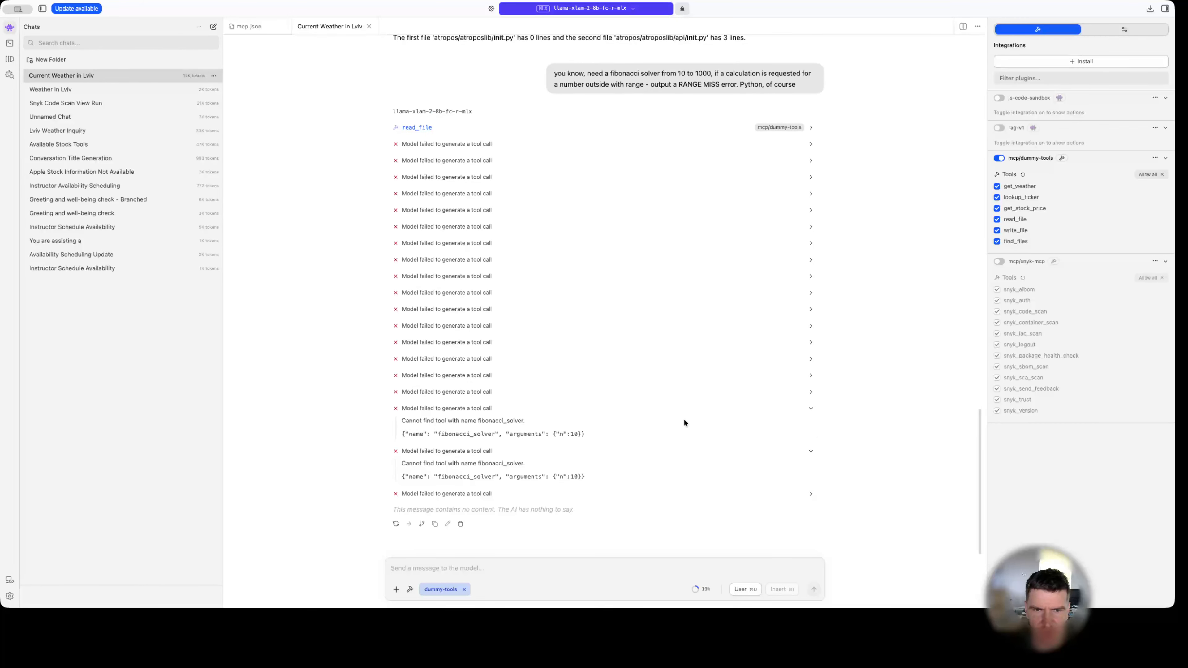
click(811, 395)
click(809, 336)
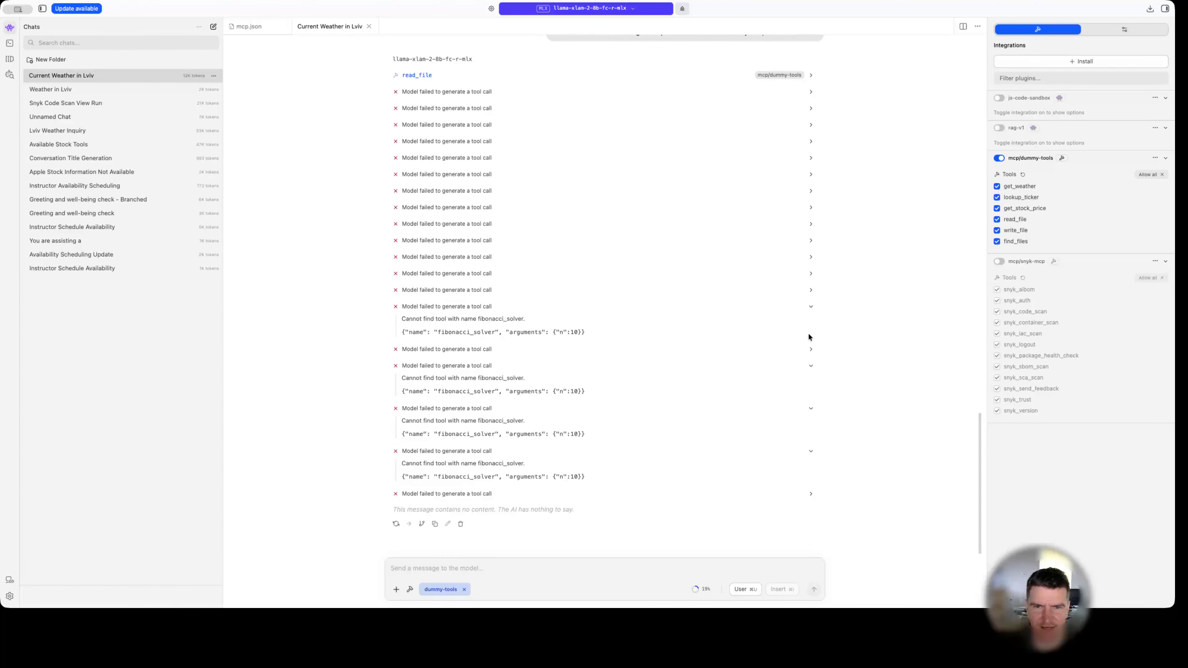
click(809, 208)
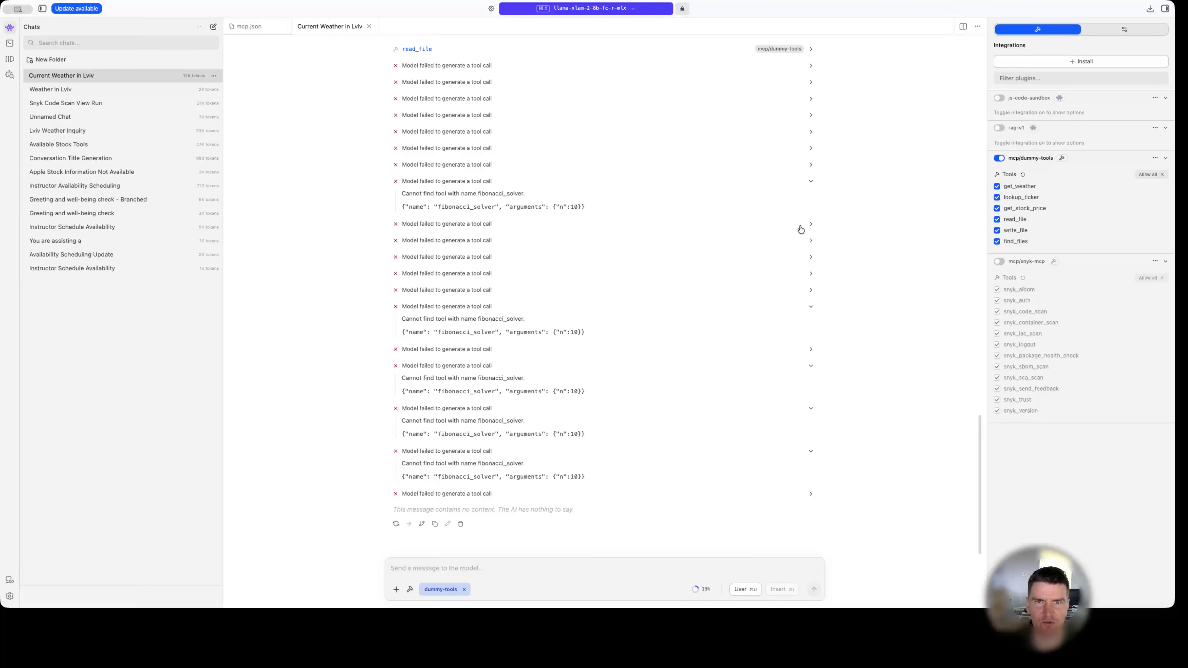
click(811, 131)
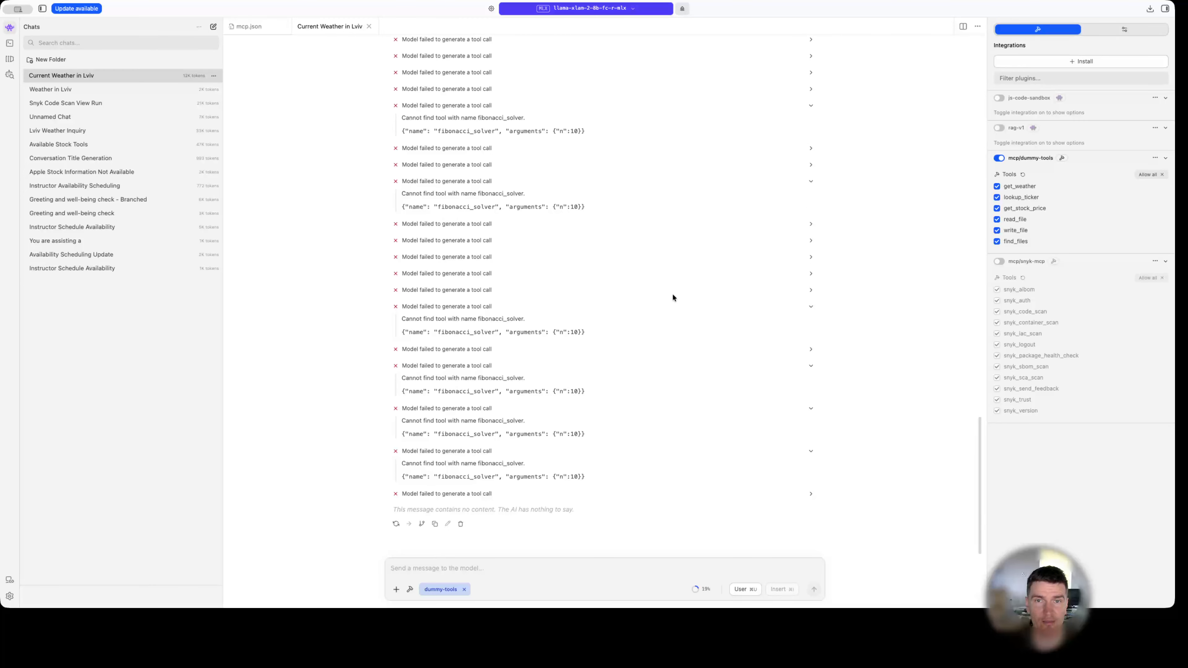
click(809, 494)
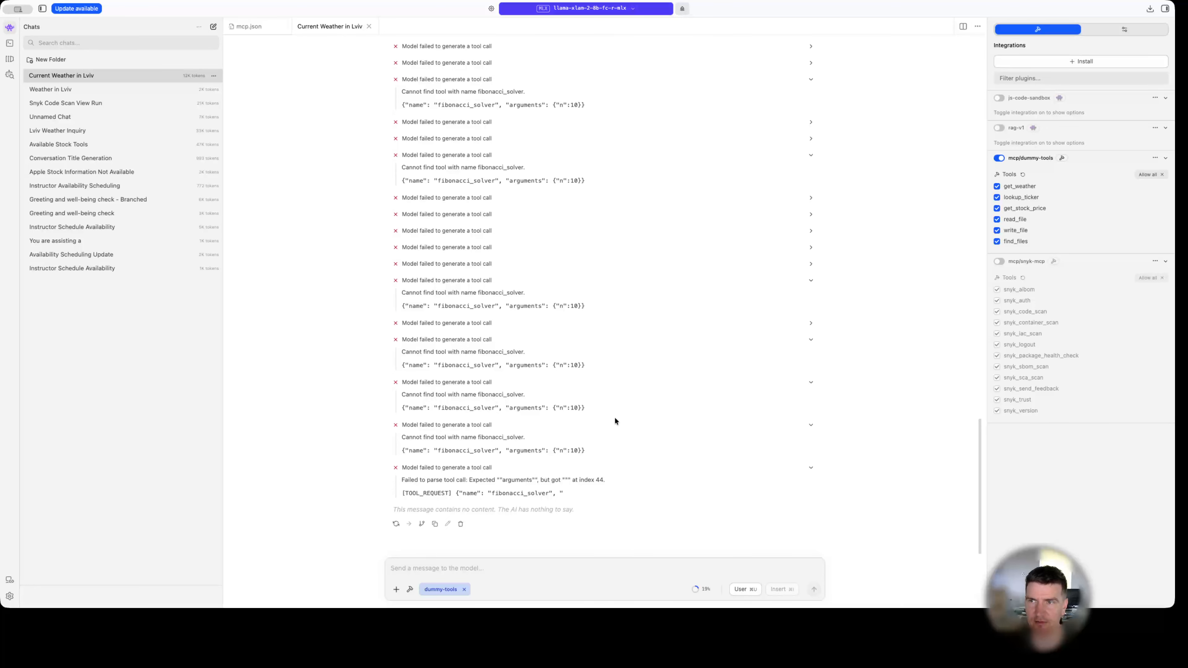
scroll(614, 419, up, 5)
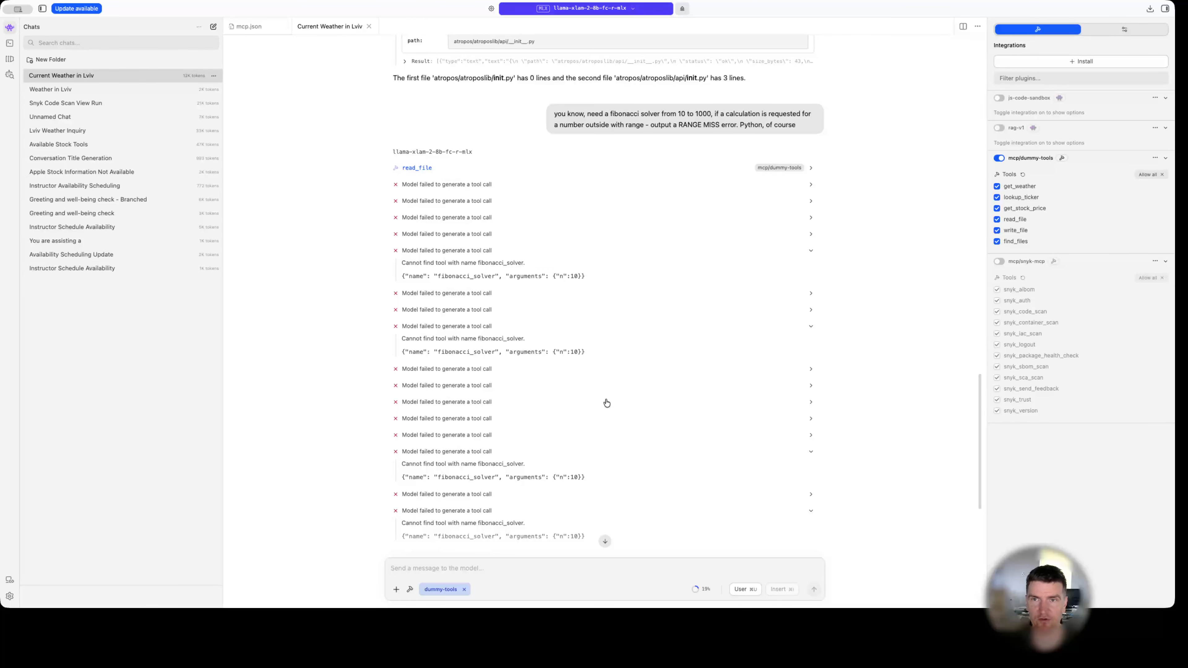
scroll(605, 402, up, 3)
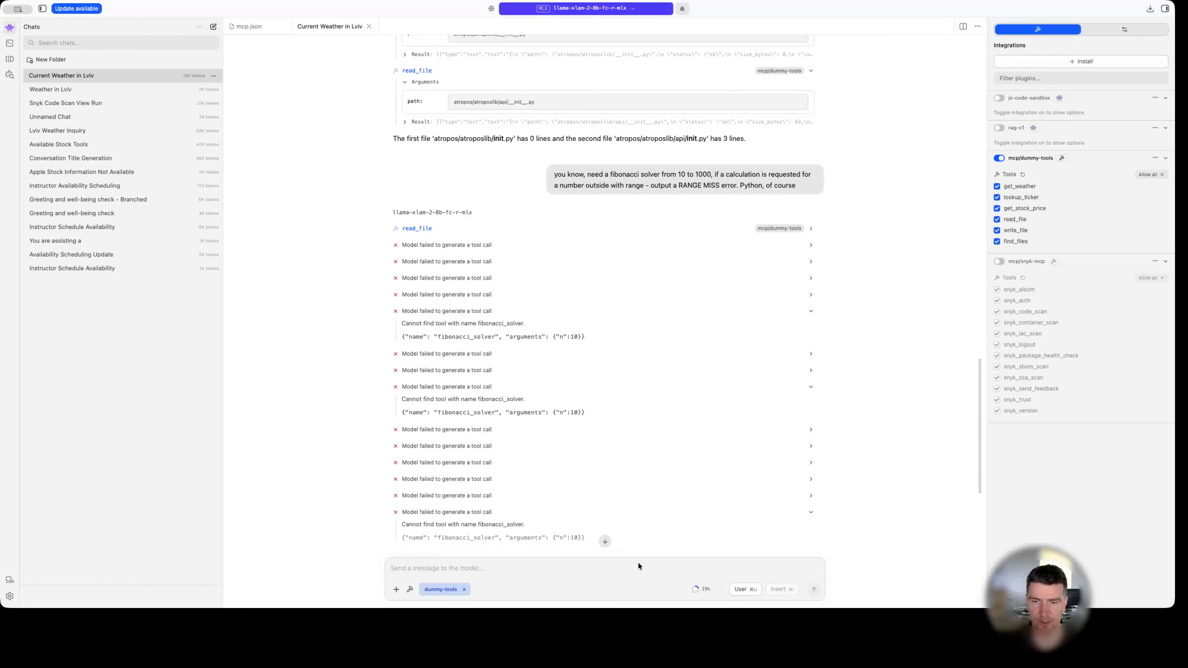
click(796, 619)
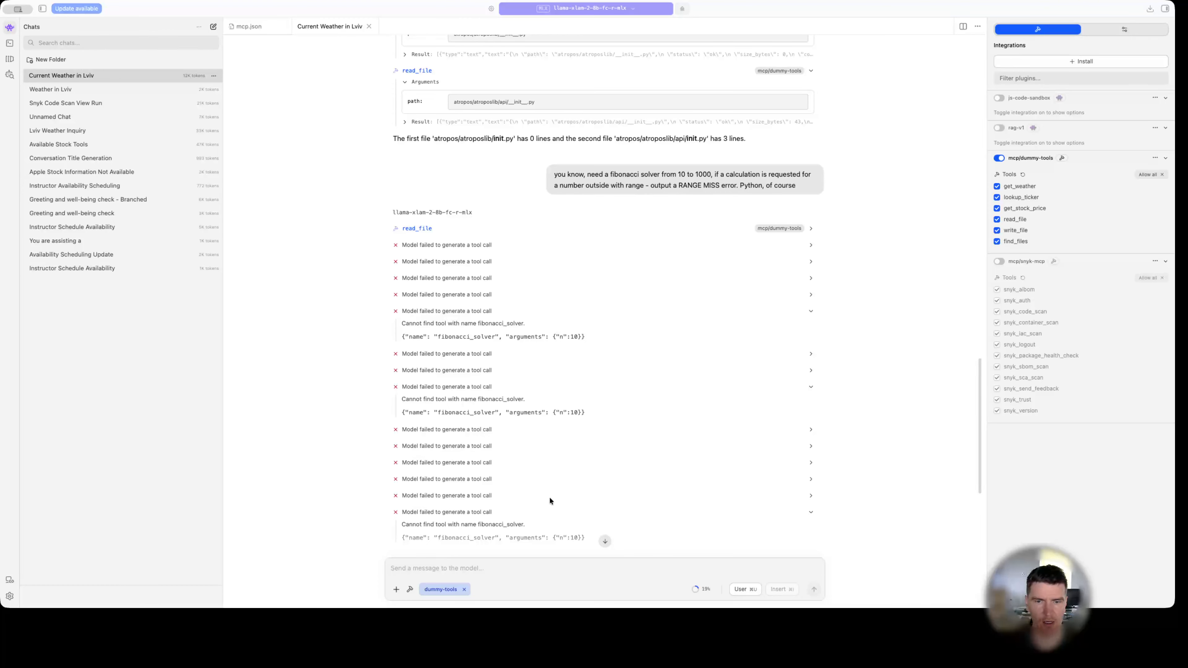